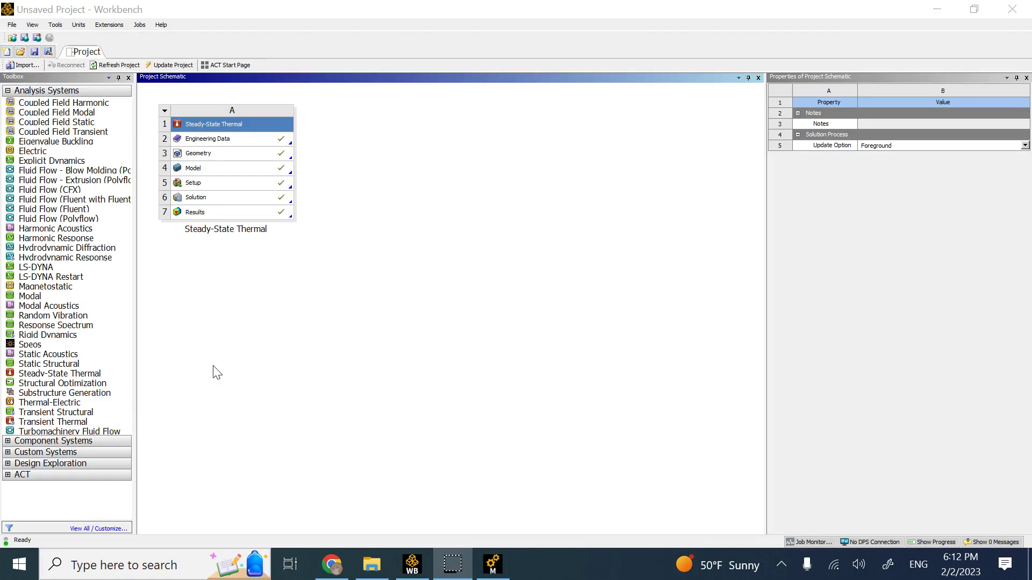
# Switch to Mechanical and review the steady-state thermal analysis's temperature, convection and heat flow loads and its temperature result.
pyautogui.click(229, 386)
pyautogui.moveTo(231, 397)
pyautogui.mouseDown()
pyautogui.moveTo(247, 347)
pyautogui.moveTo(180, 295)
pyautogui.moveTo(330, 319)
pyautogui.moveTo(354, 304)
pyautogui.mouseUp()
pyautogui.moveTo(354, 305)
pyautogui.mouseDown()
pyautogui.moveTo(263, 120)
pyautogui.moveTo(445, 440)
pyautogui.moveTo(487, 554)
pyautogui.mouseUp()
pyautogui.click(488, 554)
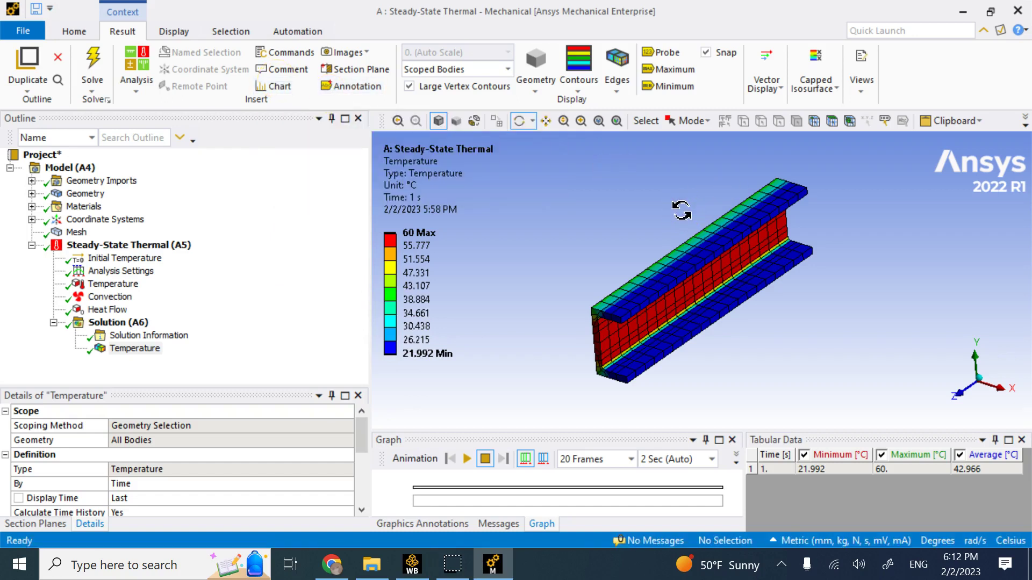
pyautogui.click(603, 203)
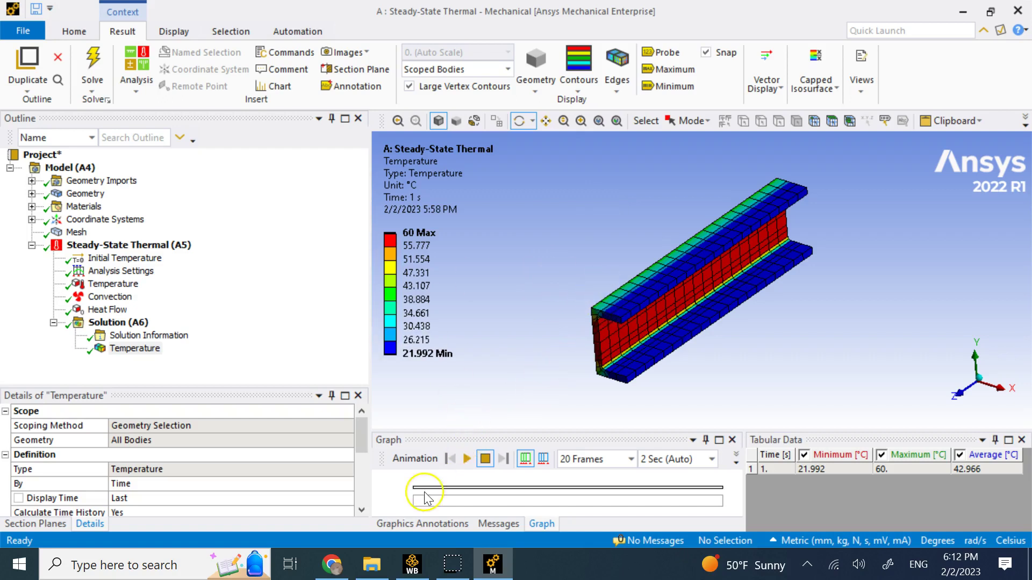
pyautogui.moveTo(411, 562)
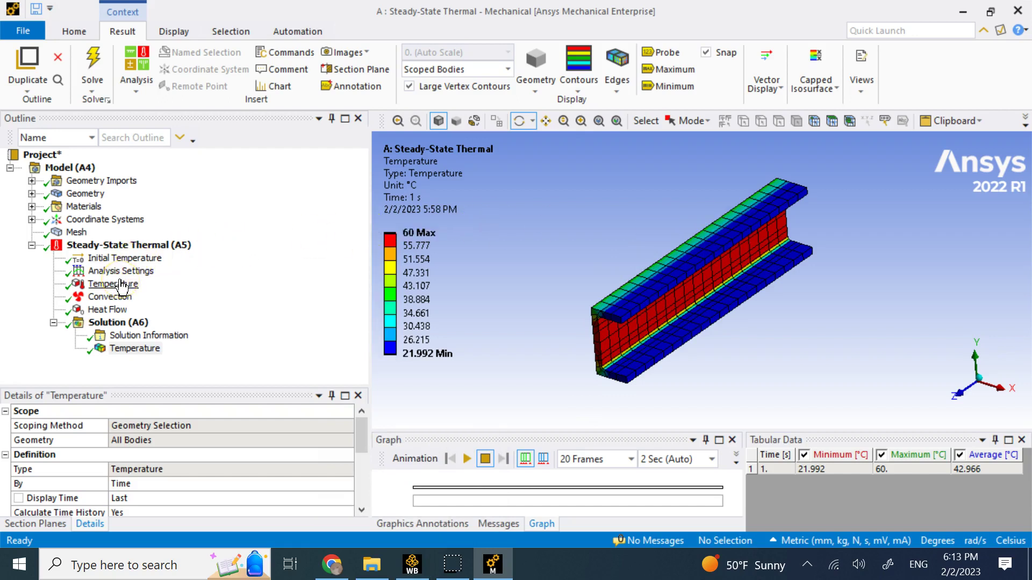
pyautogui.click(120, 285)
pyautogui.click(123, 298)
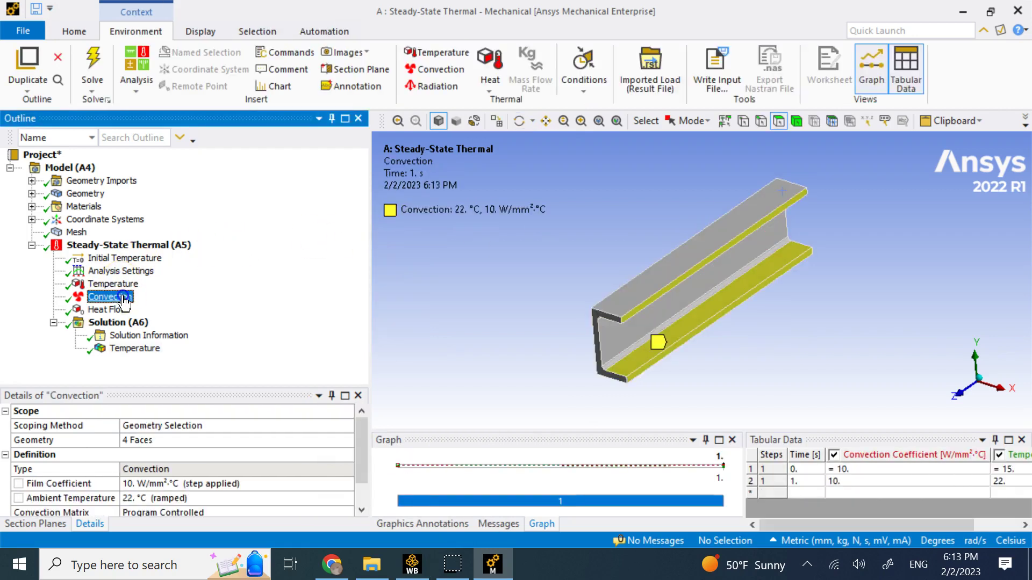
pyautogui.click(114, 310)
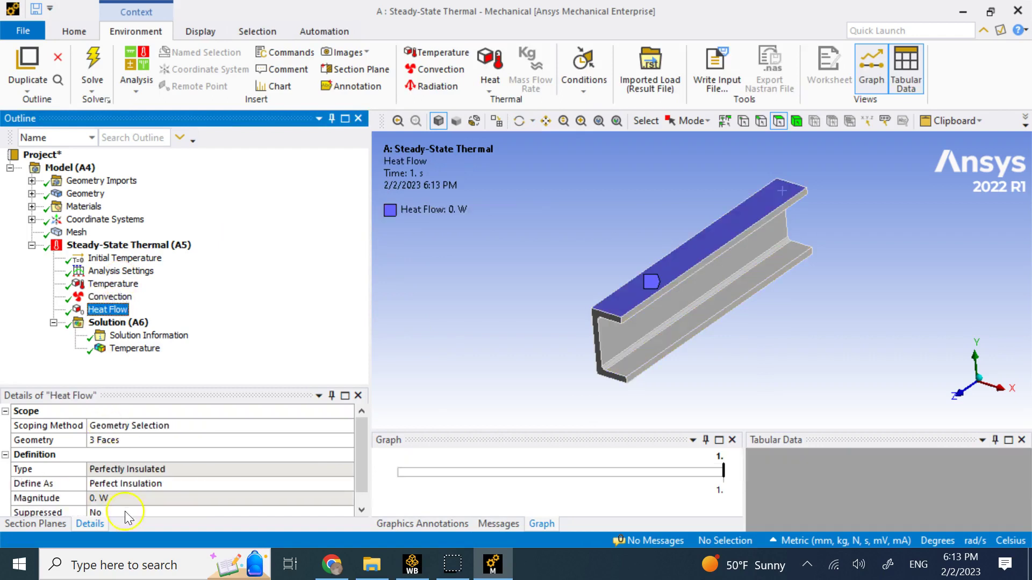
pyautogui.click(135, 349)
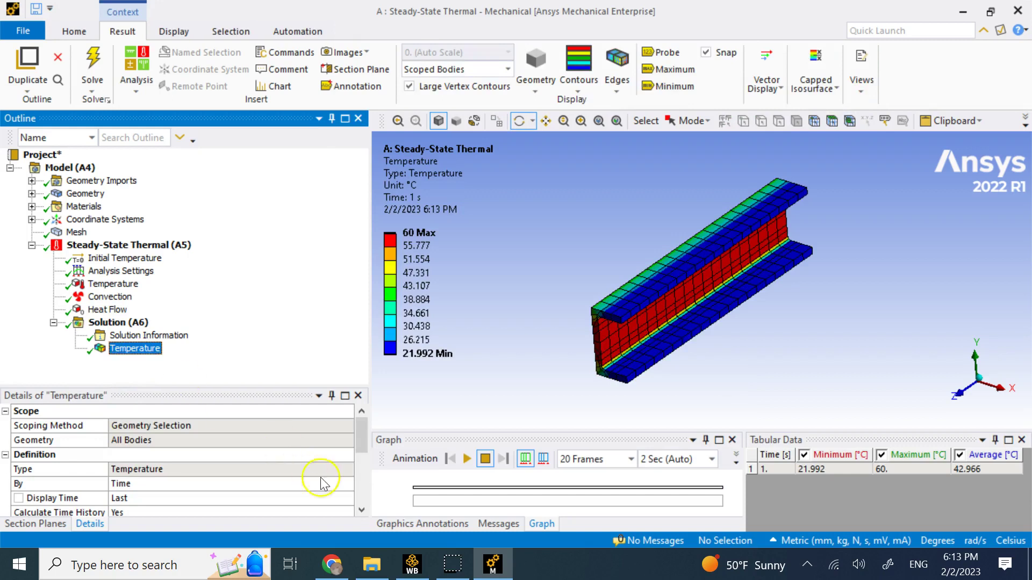
pyautogui.click(412, 565)
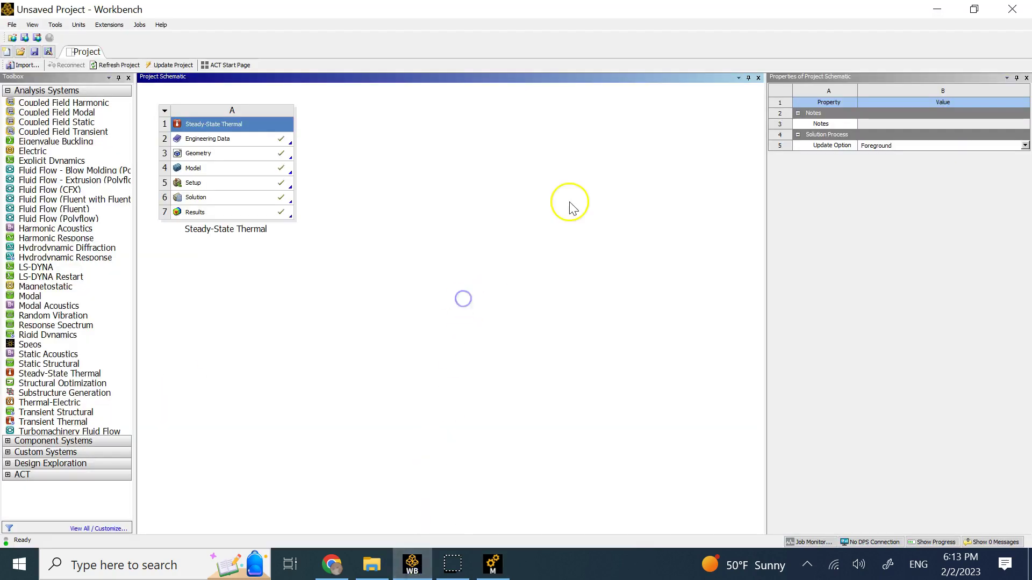
pyautogui.click(509, 568)
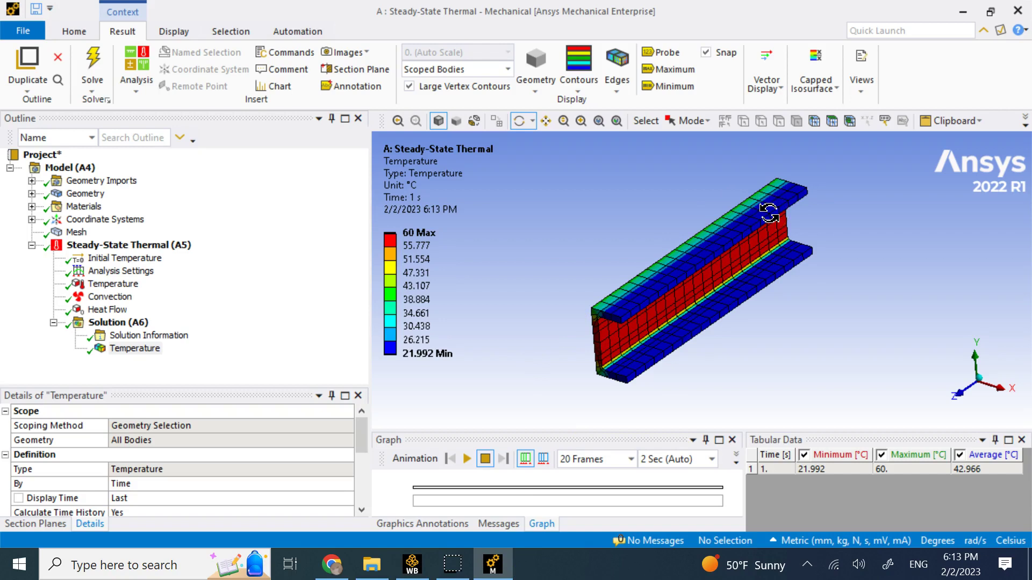
pyautogui.click(635, 339)
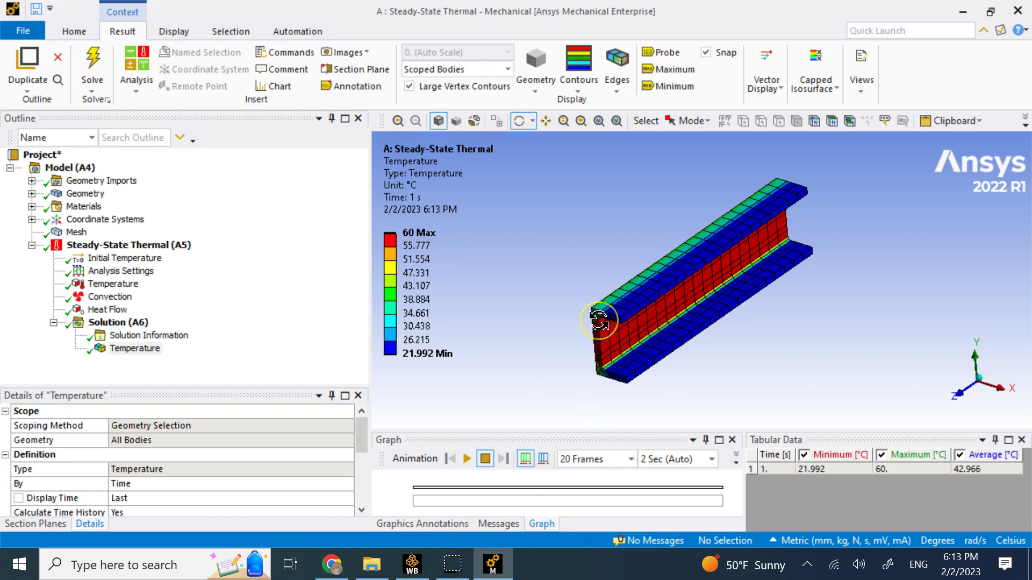
pyautogui.click(741, 269)
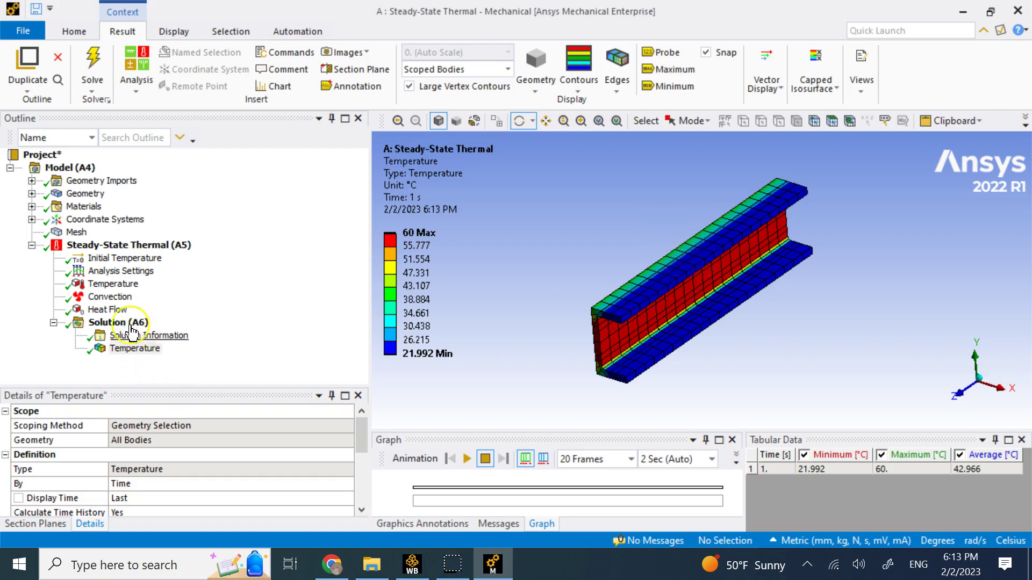
pyautogui.click(123, 322)
pyautogui.rightClick(123, 322)
pyautogui.moveTo(231, 332)
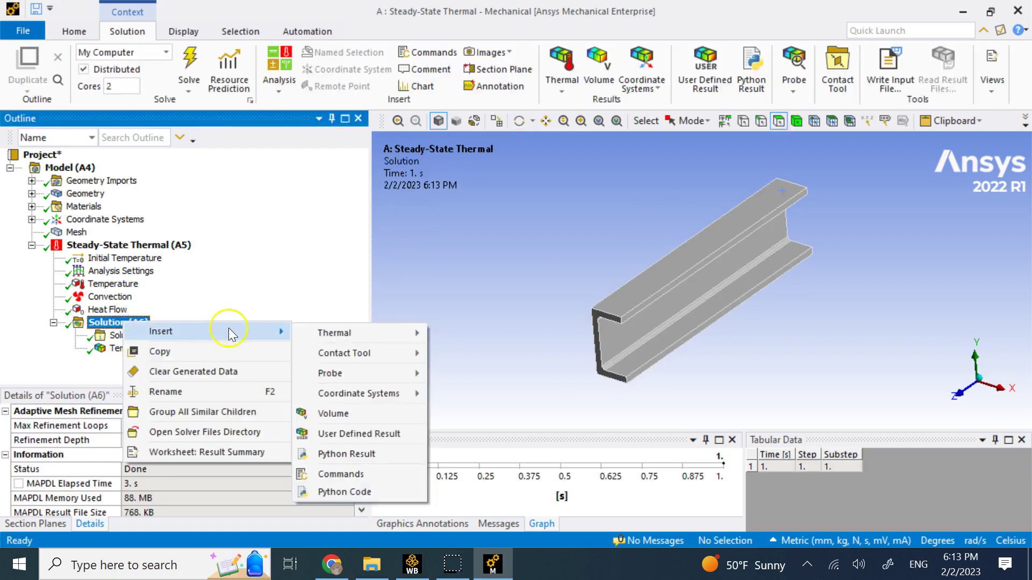
pyautogui.moveTo(362, 356)
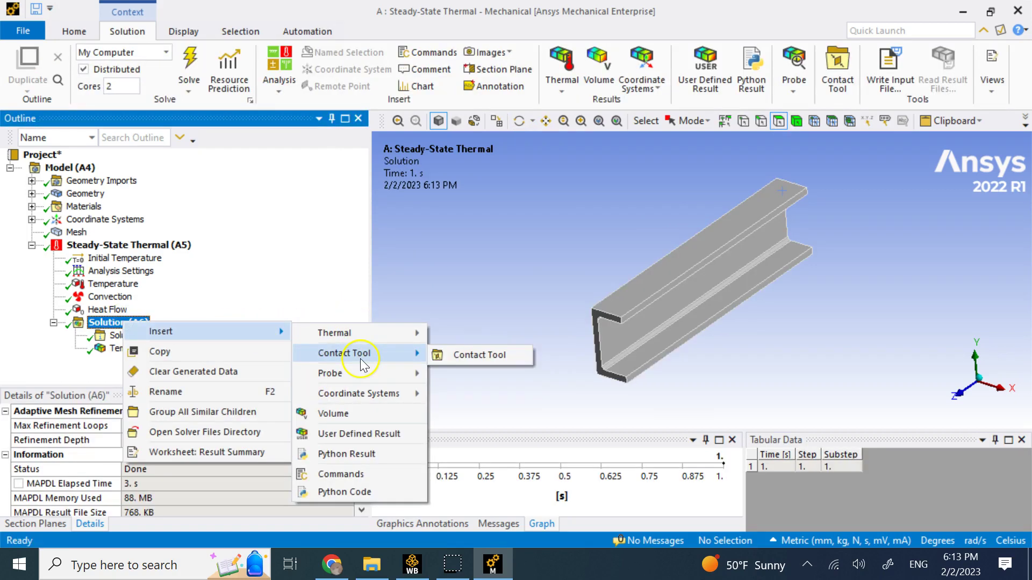
pyautogui.click(517, 269)
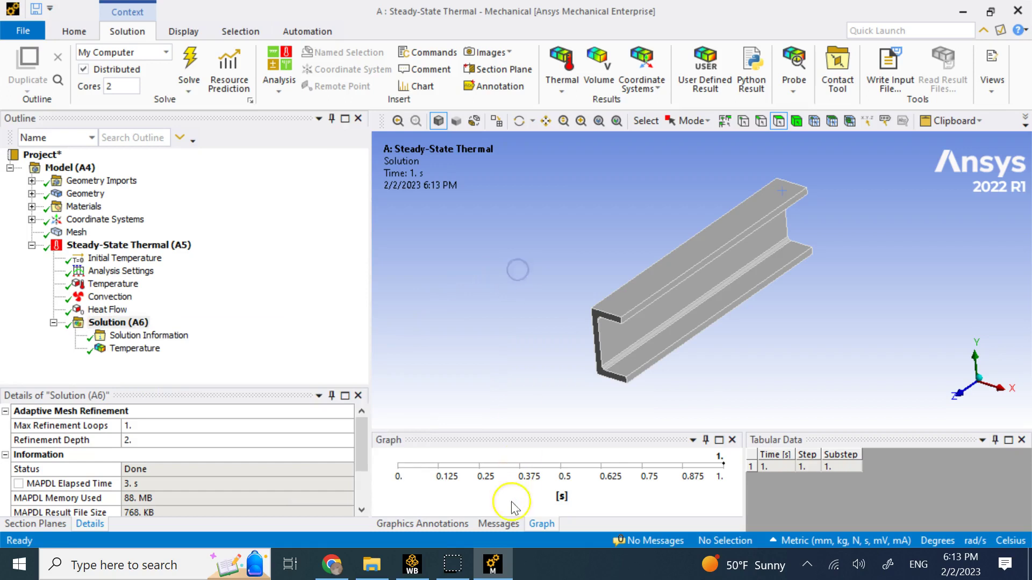
# Switch to Workbench and add a Static Structural system linked to the thermal Solution cell, sharing A2:A4 and transferring A6.
pyautogui.click(412, 564)
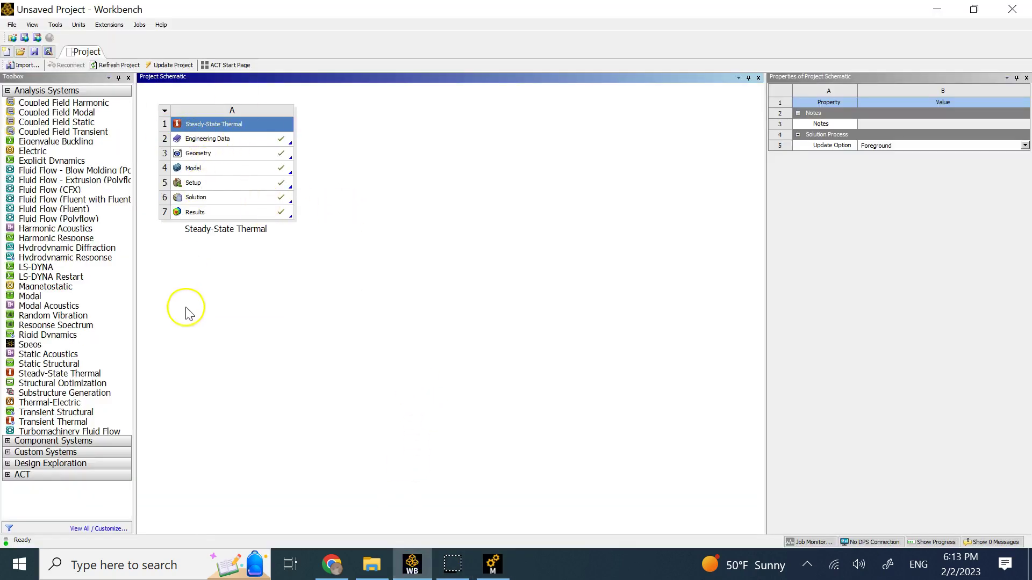
pyautogui.click(43, 365)
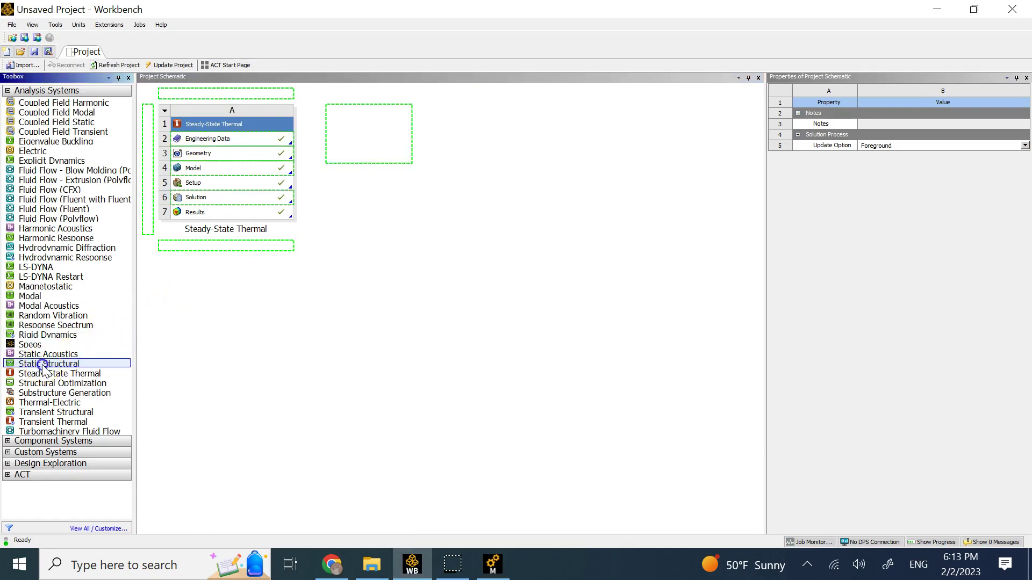
pyautogui.moveTo(44, 367); pyautogui.dragTo(218, 170)
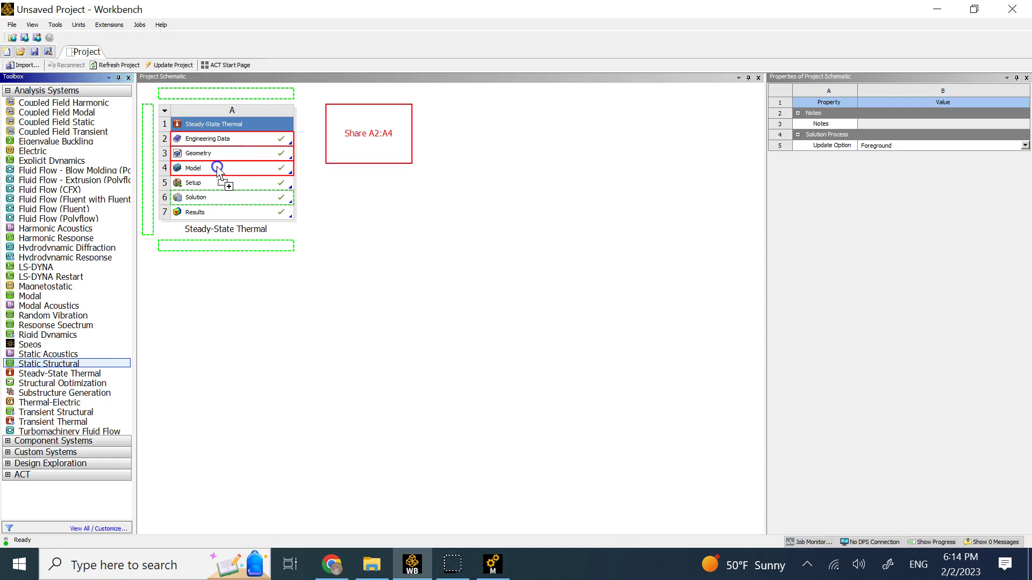
pyautogui.moveTo(217, 171)
pyautogui.mouseDown()
pyautogui.moveTo(231, 139)
pyautogui.moveTo(220, 171)
pyautogui.mouseUp()
pyautogui.moveTo(220, 169); pyautogui.dragTo(210, 198)
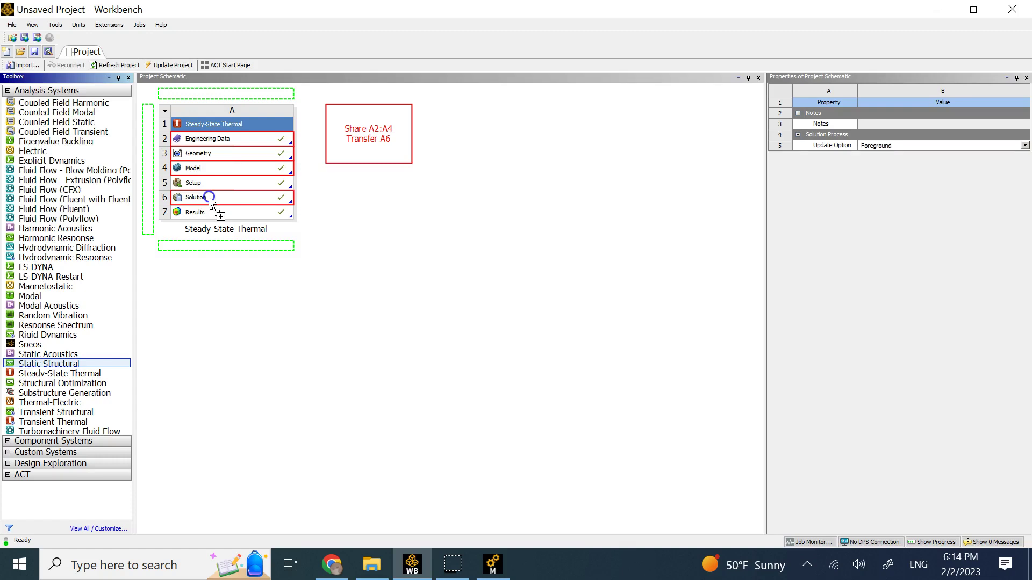
pyautogui.moveTo(210, 200)
pyautogui.mouseDown()
pyautogui.moveTo(214, 170)
pyautogui.moveTo(215, 199)
pyautogui.mouseUp()
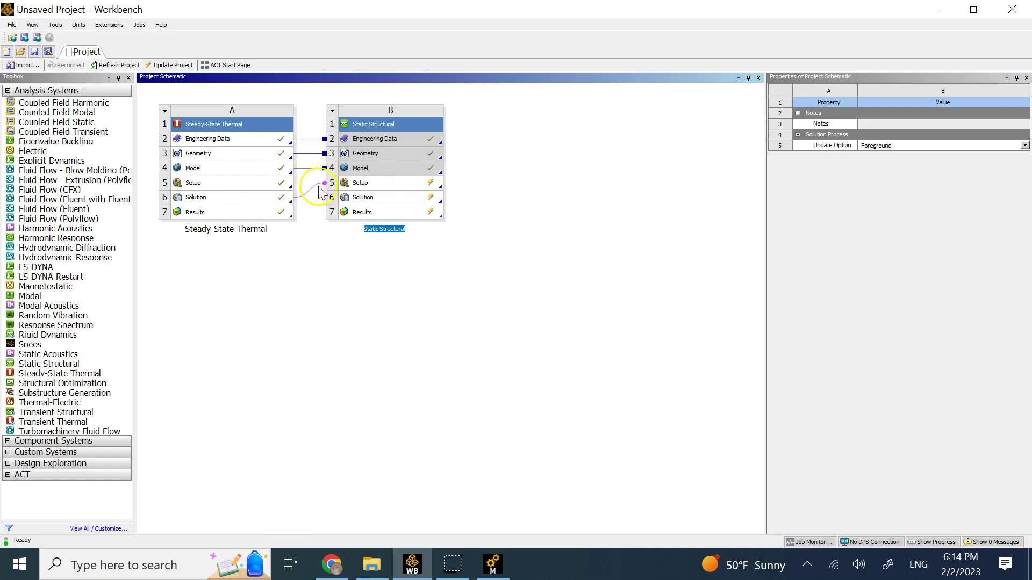
# Open the Static Structural system's Setup in Mechanical and look over the combined thermal and structural outline.
pyautogui.doubleClick(373, 185)
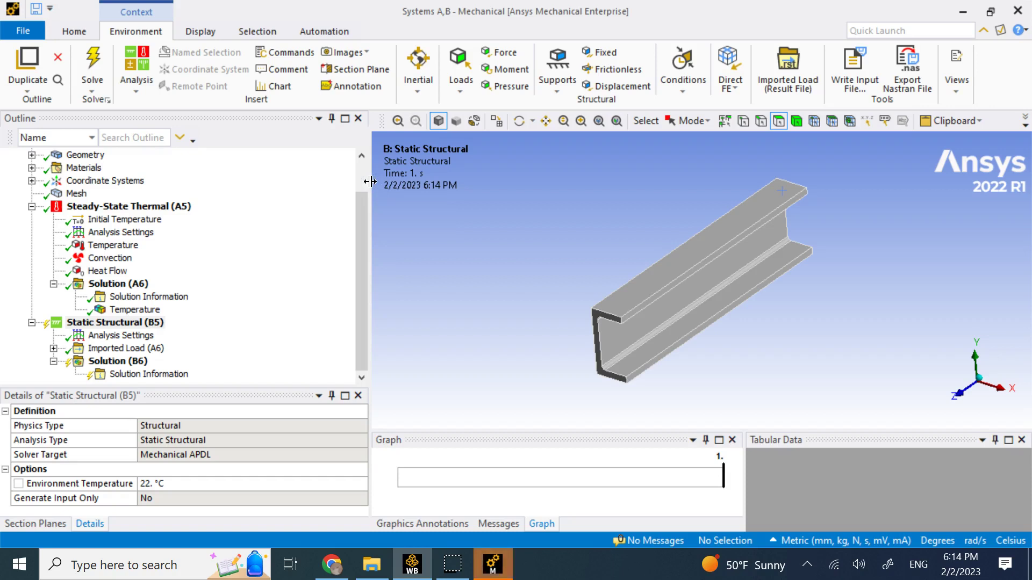
pyautogui.scroll(1, 347, 225)
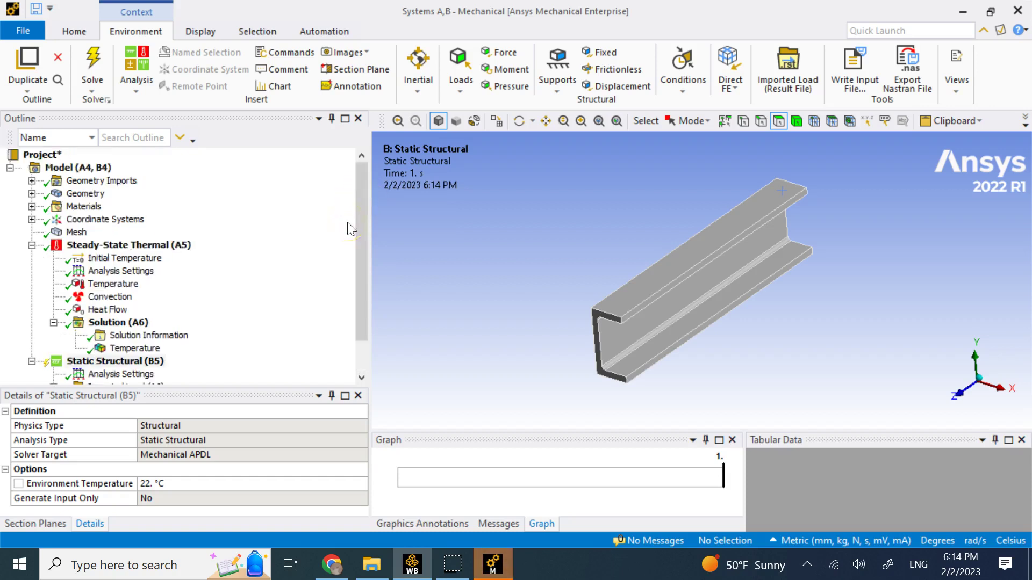
pyautogui.scroll(-1, 350, 228)
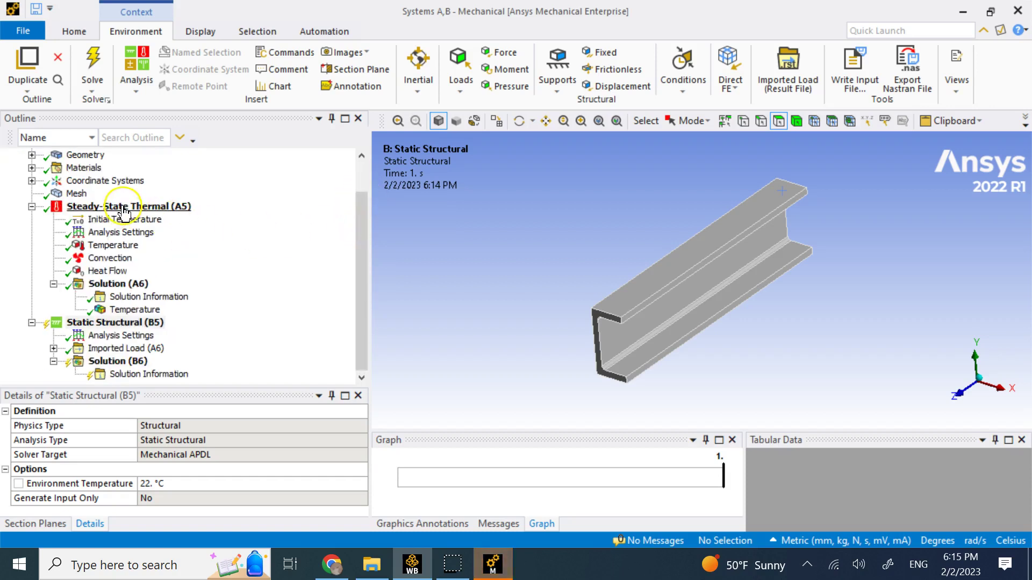
pyautogui.scroll(1, 124, 212)
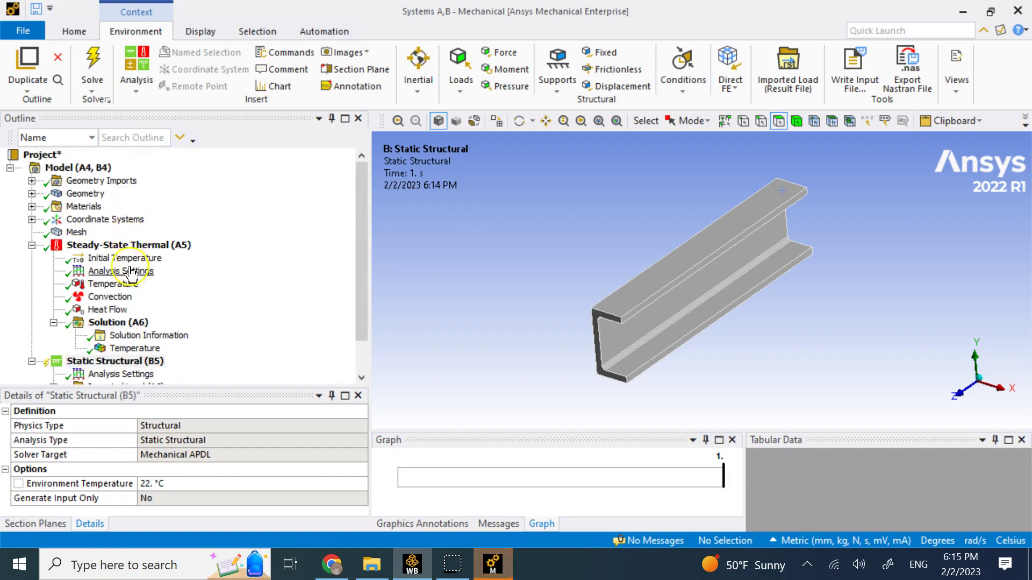
pyautogui.scroll(-1, 125, 324)
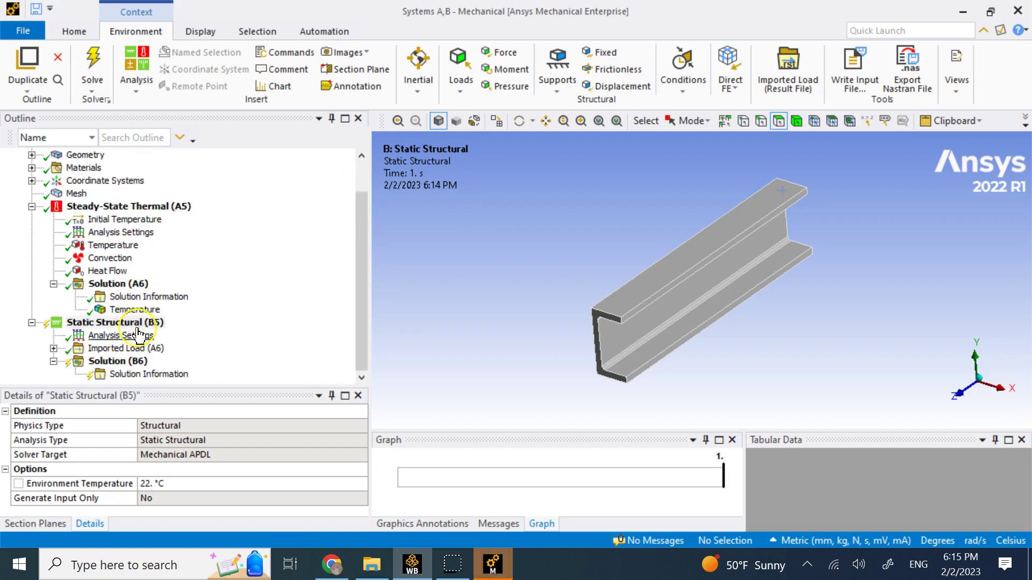
# Add a Fixed Support to Static Structural (B5) on the two end faces of the channel beam.
pyautogui.click(114, 326)
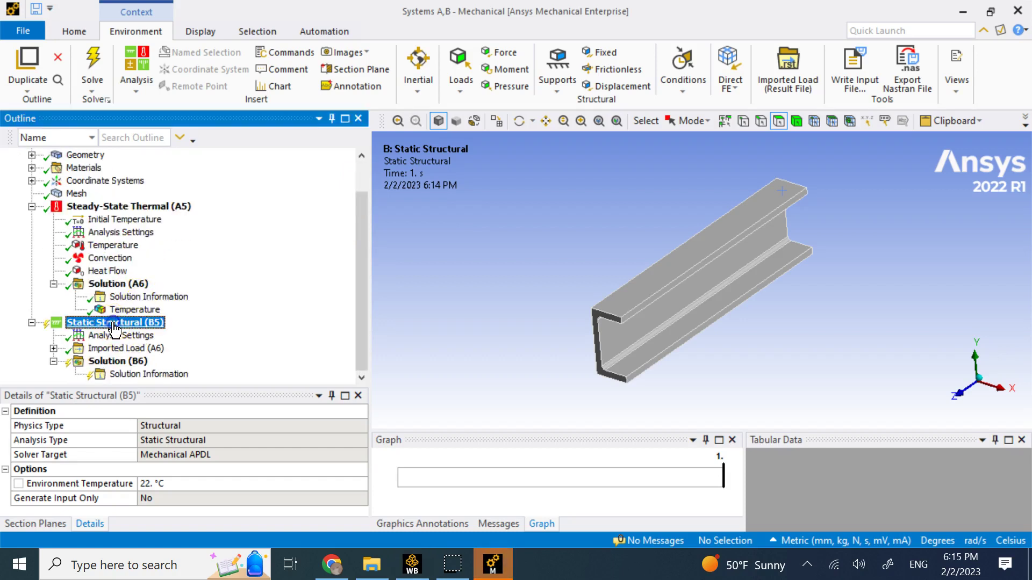
pyautogui.rightClick(113, 325)
pyautogui.moveTo(194, 331)
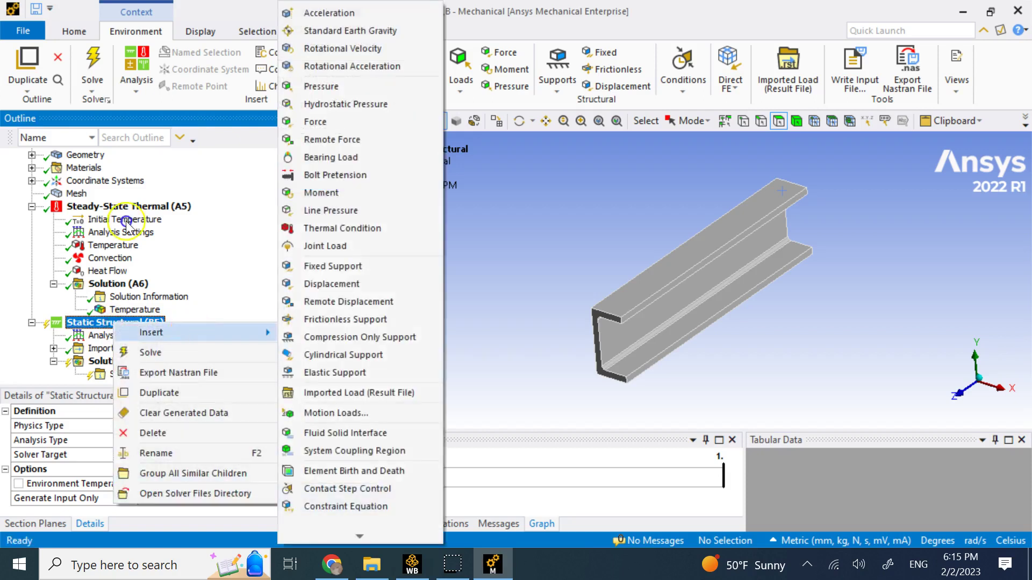
pyautogui.click(377, 266)
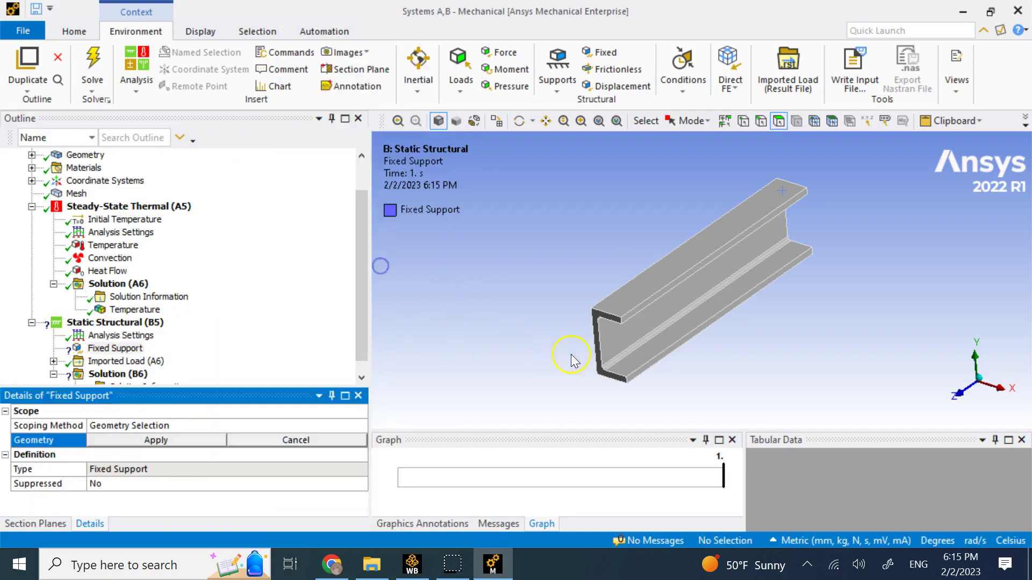
pyautogui.click(598, 326)
pyautogui.moveTo(843, 267); pyautogui.dragTo(780, 260, button='middle')
pyautogui.keyDown('ctrl'); pyautogui.click(781, 260); pyautogui.keyUp('ctrl')
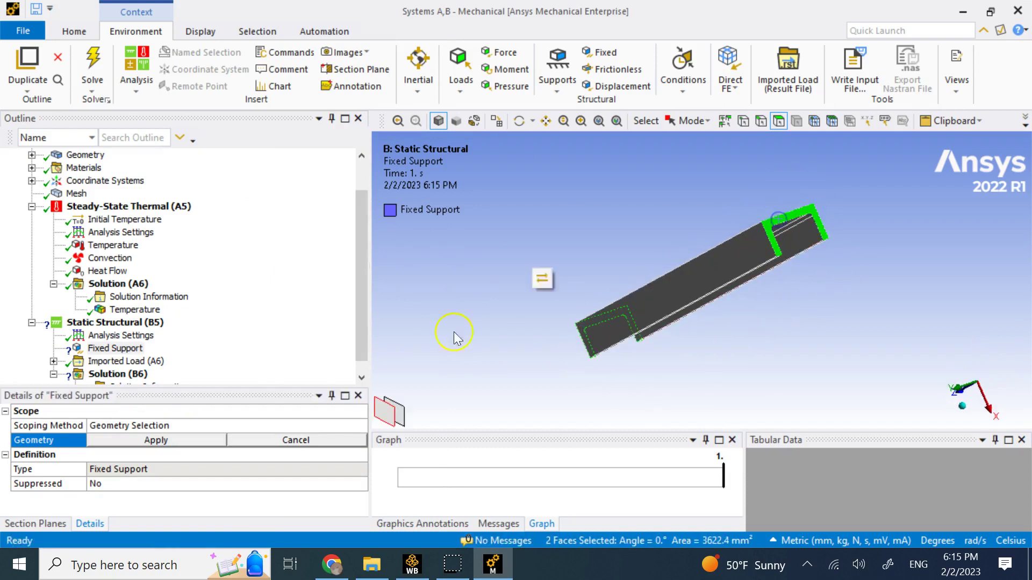
pyautogui.click(166, 439)
pyautogui.moveTo(516, 319); pyautogui.dragTo(585, 221, button='middle')
pyautogui.moveTo(681, 246); pyautogui.dragTo(720, 231, button='middle')
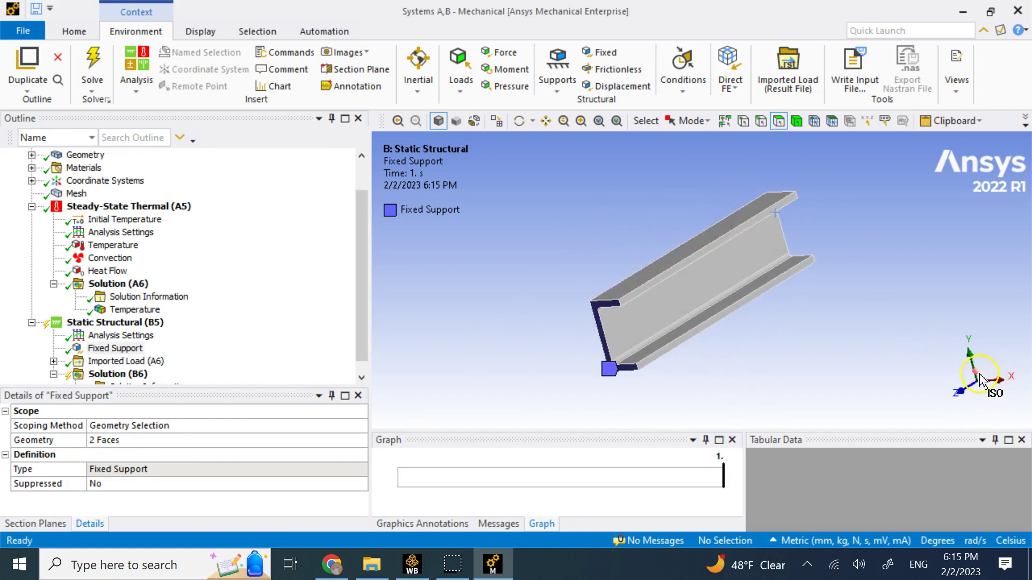
pyautogui.moveTo(652, 245); pyautogui.dragTo(825, 359, button='middle')
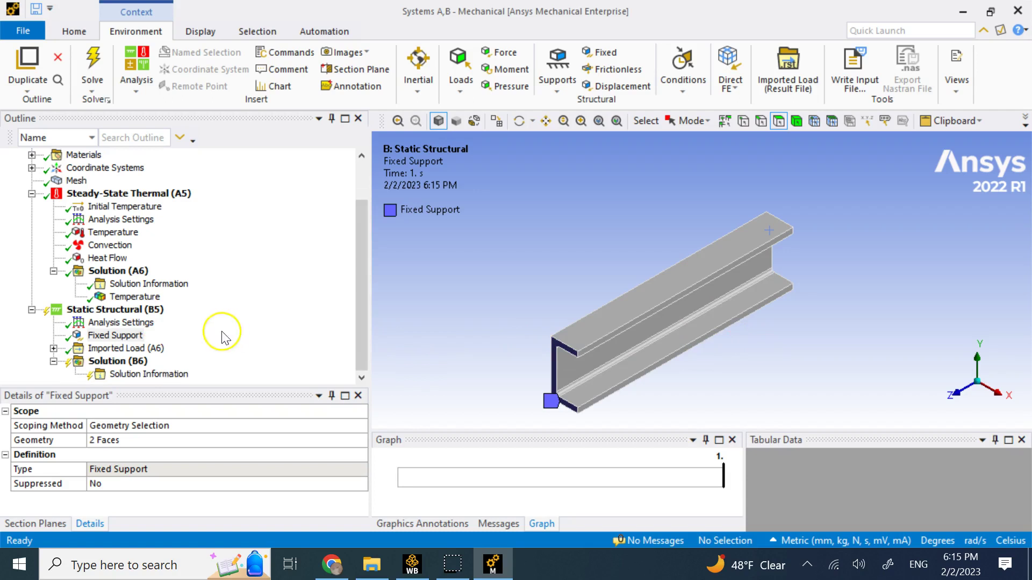
# Add Equivalent (von-Mises) Stress and Total Deformation results to the structural Solution (B6).
pyautogui.rightClick(132, 363)
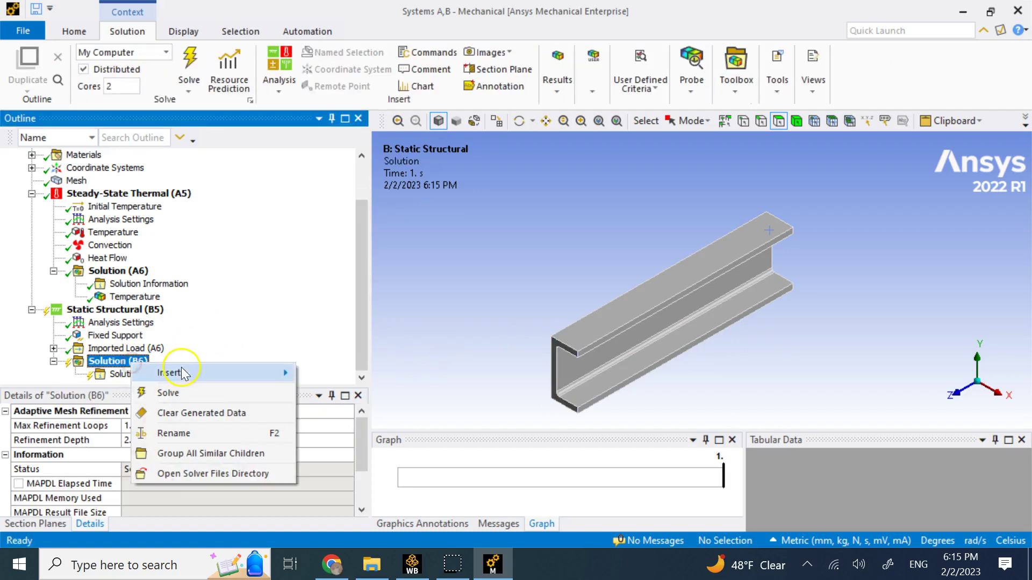
pyautogui.moveTo(183, 372)
pyautogui.moveTo(346, 260)
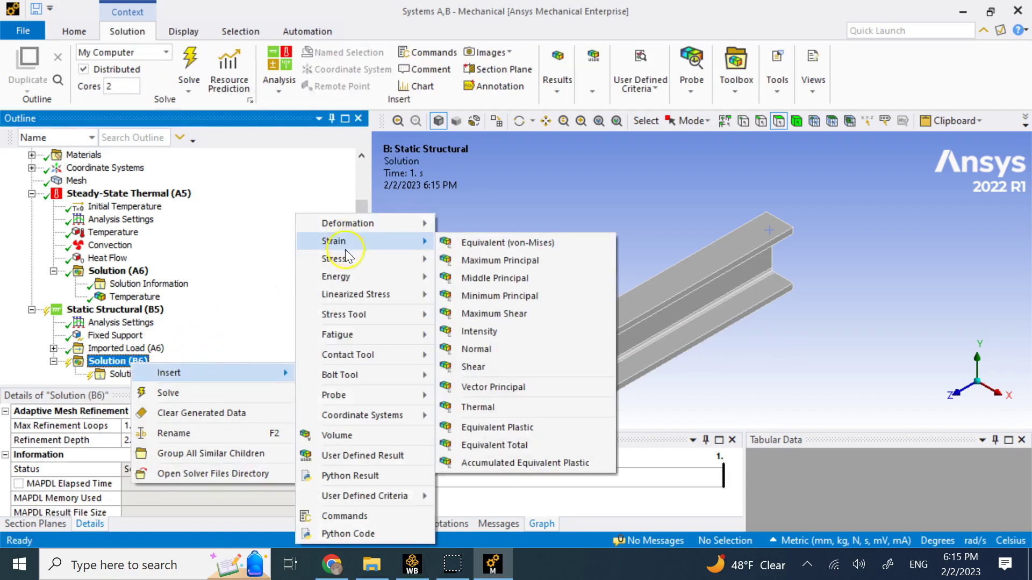
pyautogui.click(462, 259)
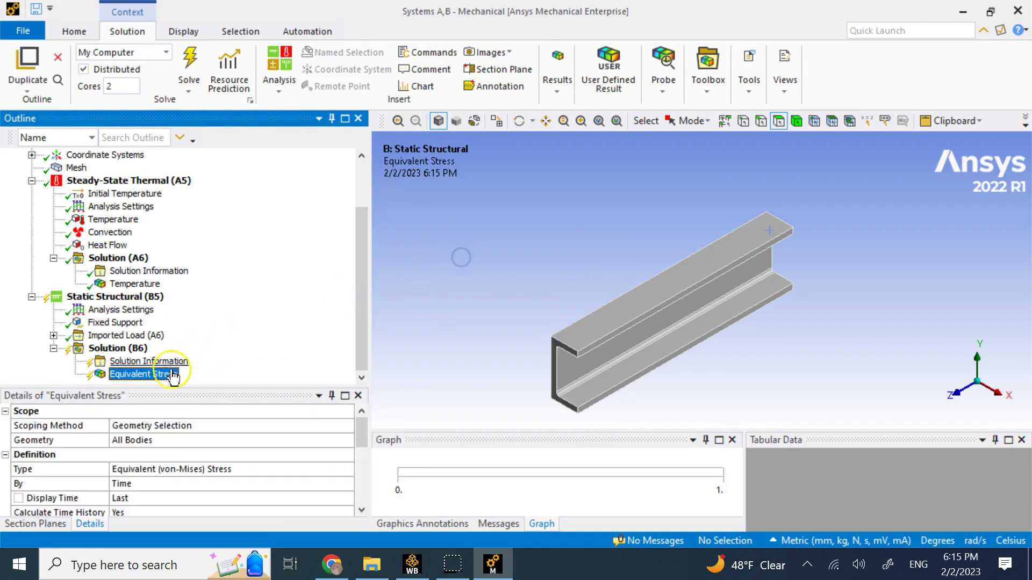
pyautogui.rightClick(140, 353)
pyautogui.moveTo(184, 362)
pyautogui.moveTo(369, 227)
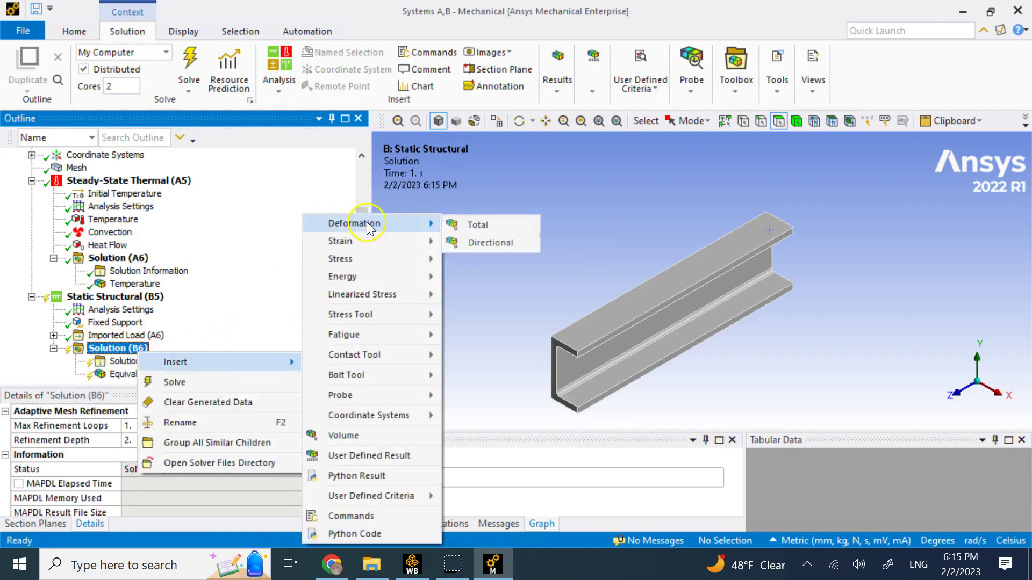
pyautogui.click(461, 224)
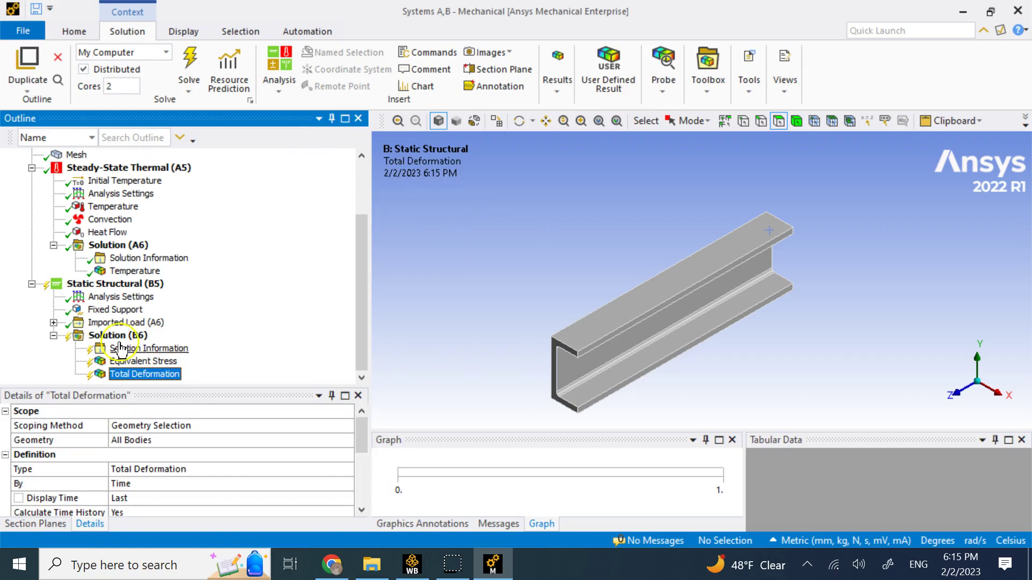
# Solve Static Structural (B5) and play the Equivalent Stress result animation.
pyautogui.rightClick(129, 284)
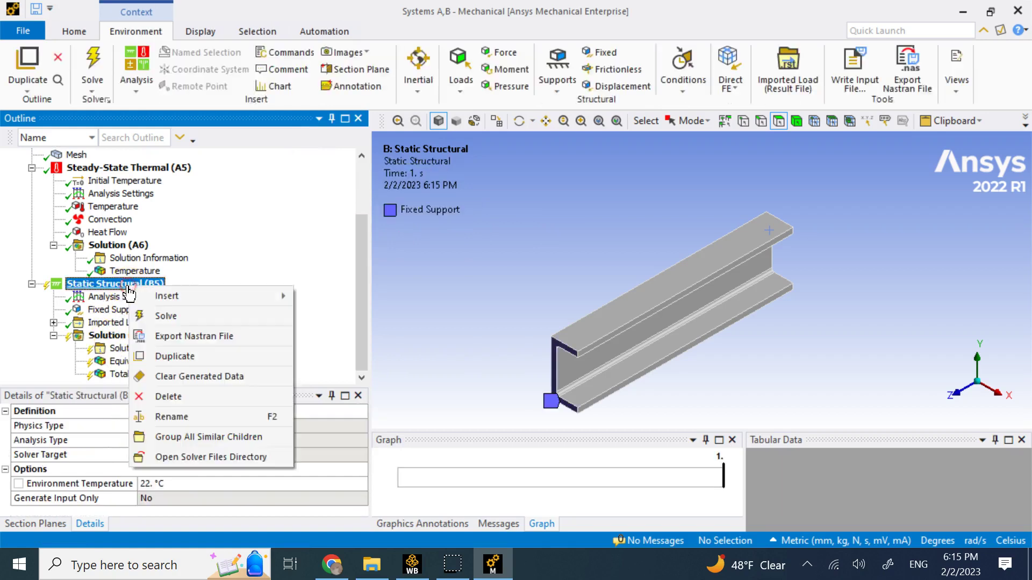
pyautogui.click(177, 316)
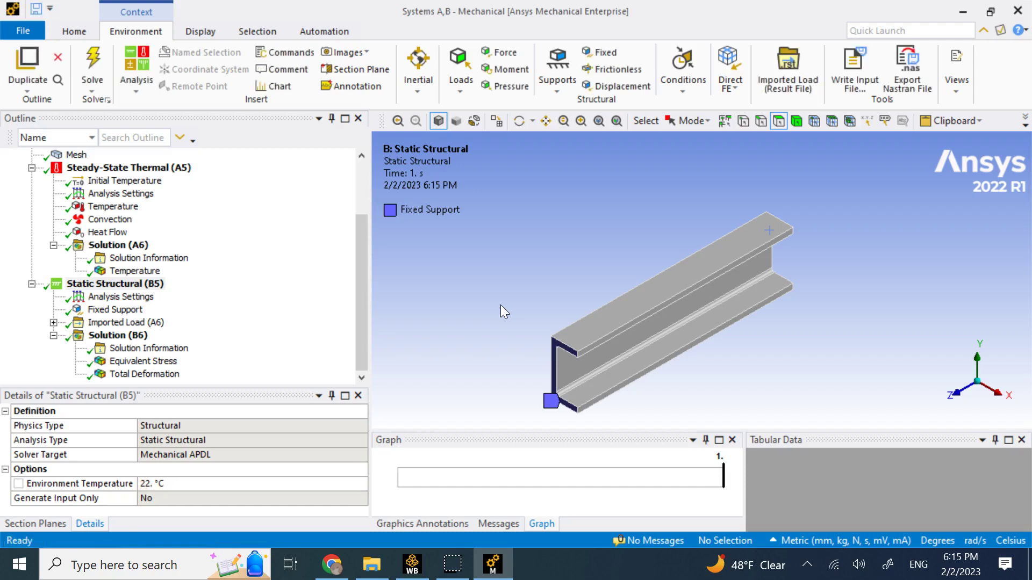
pyautogui.click(161, 362)
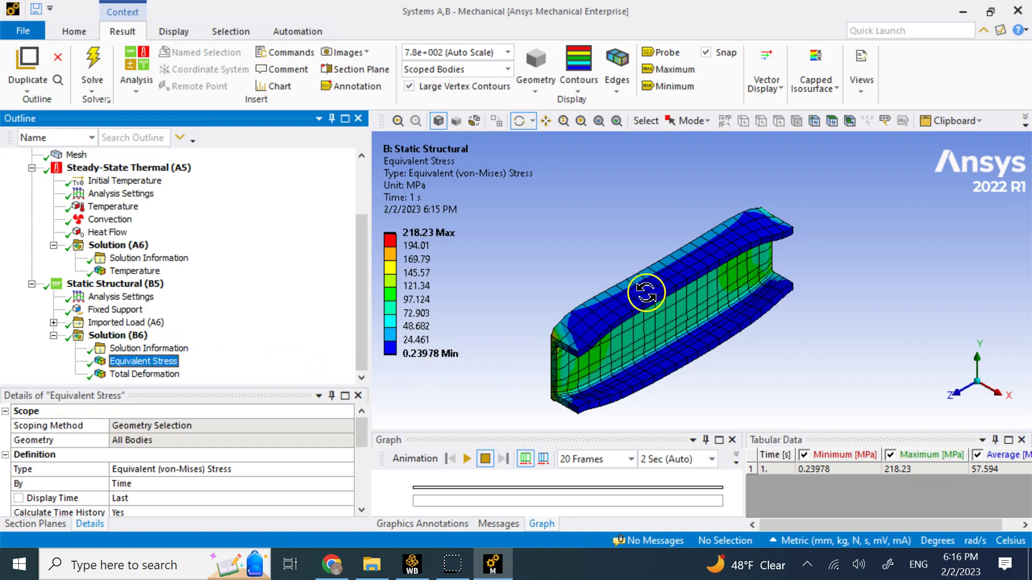
pyautogui.click(467, 459)
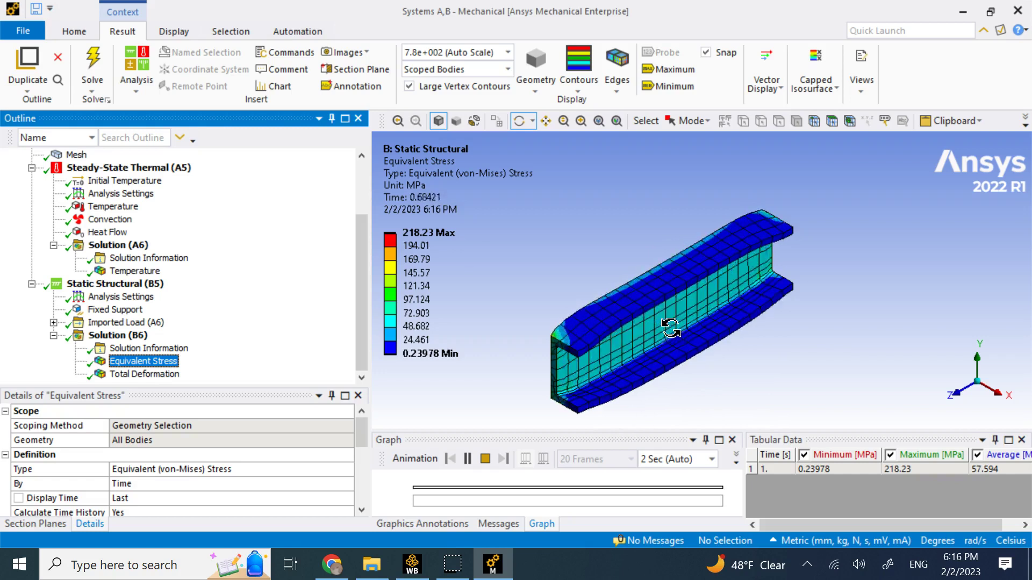
pyautogui.click(163, 301)
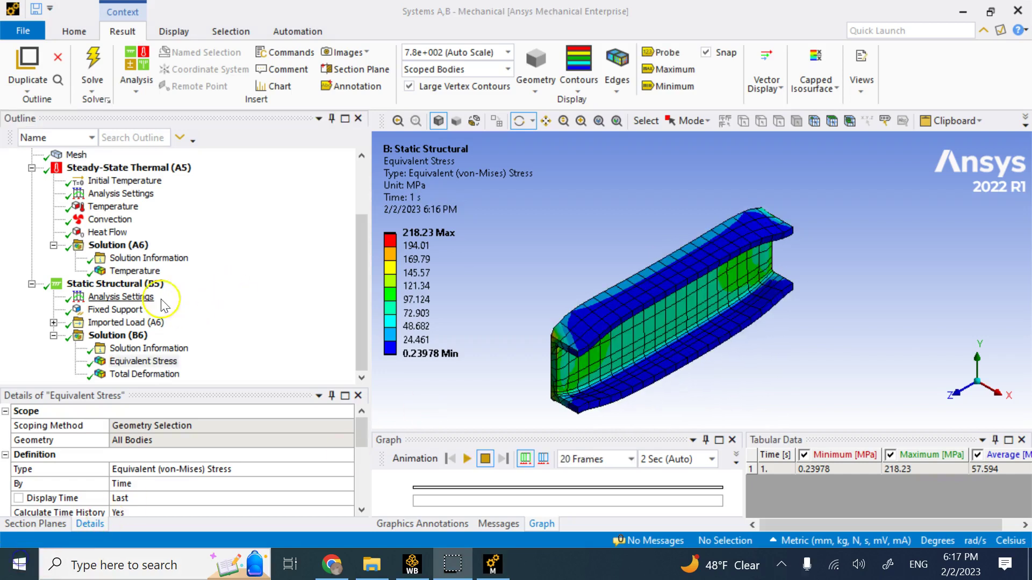
# Add a Pressure of 0.2 MPa to Static Structural (B5) on the outer faces of both beam flanges.
pyautogui.click(127, 288)
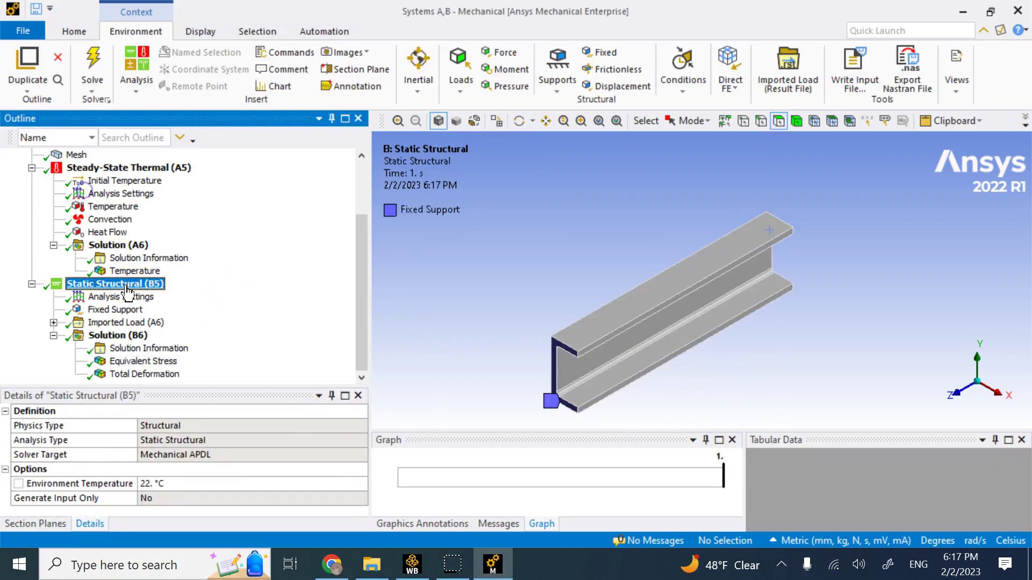
pyautogui.rightClick(127, 287)
pyautogui.moveTo(190, 304)
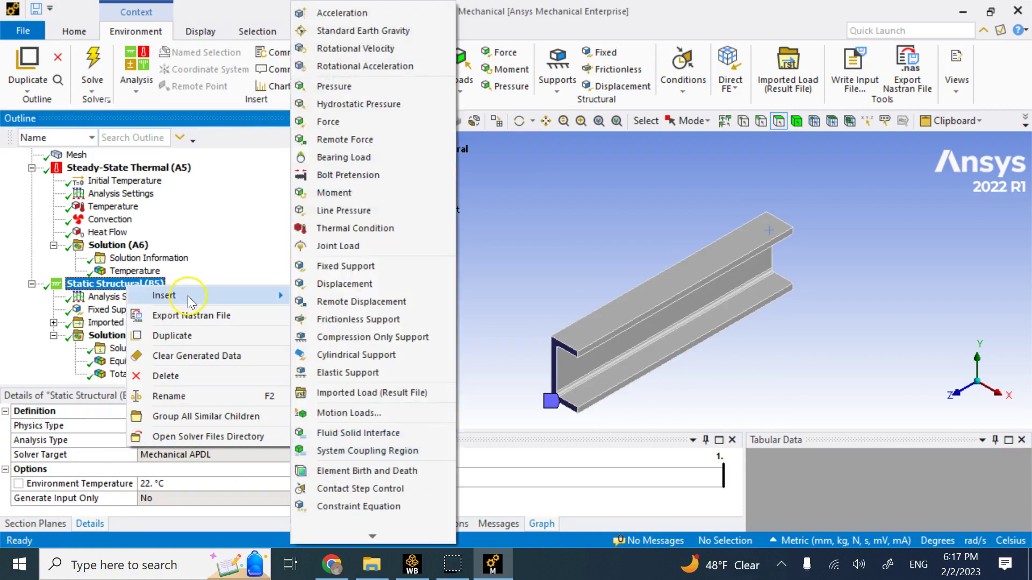
pyautogui.click(350, 87)
pyautogui.click(634, 312)
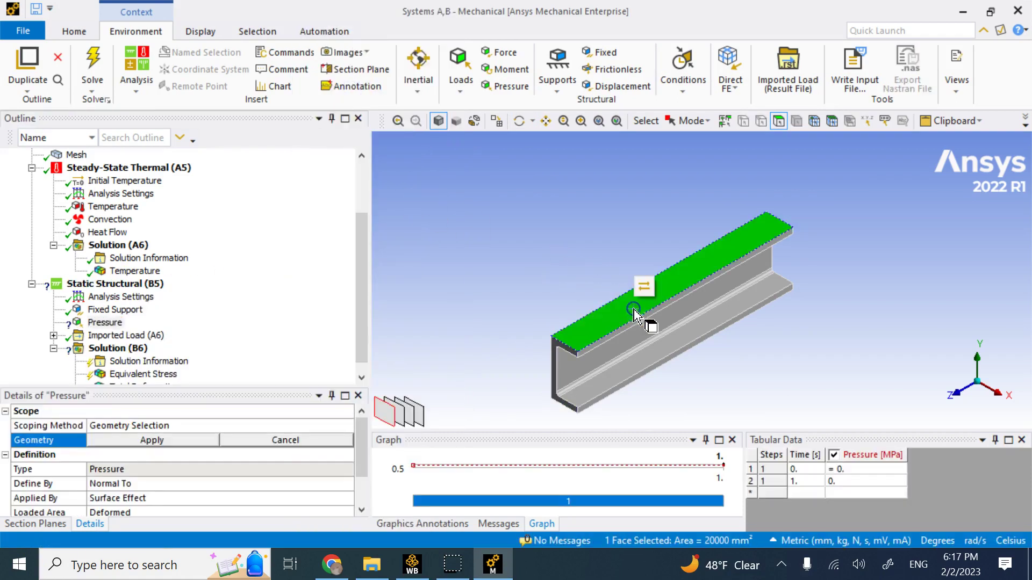
pyautogui.moveTo(740, 303); pyautogui.dragTo(668, 329, button='middle')
pyautogui.keyDown('ctrl'); pyautogui.click(668, 329); pyautogui.keyUp('ctrl')
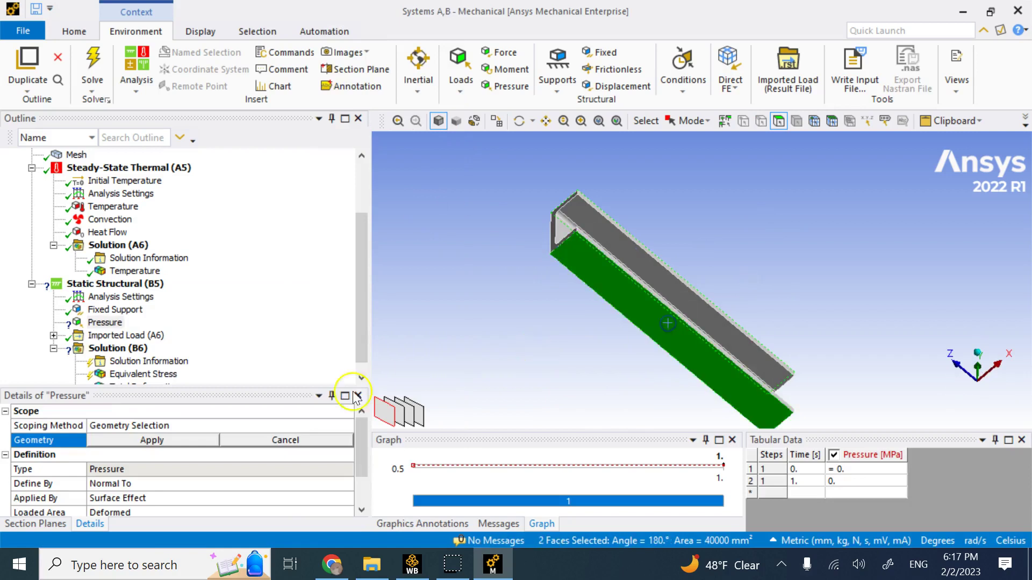
pyautogui.click(221, 440)
pyautogui.moveTo(361, 437); pyautogui.dragTo(364, 478)
pyautogui.click(214, 481)
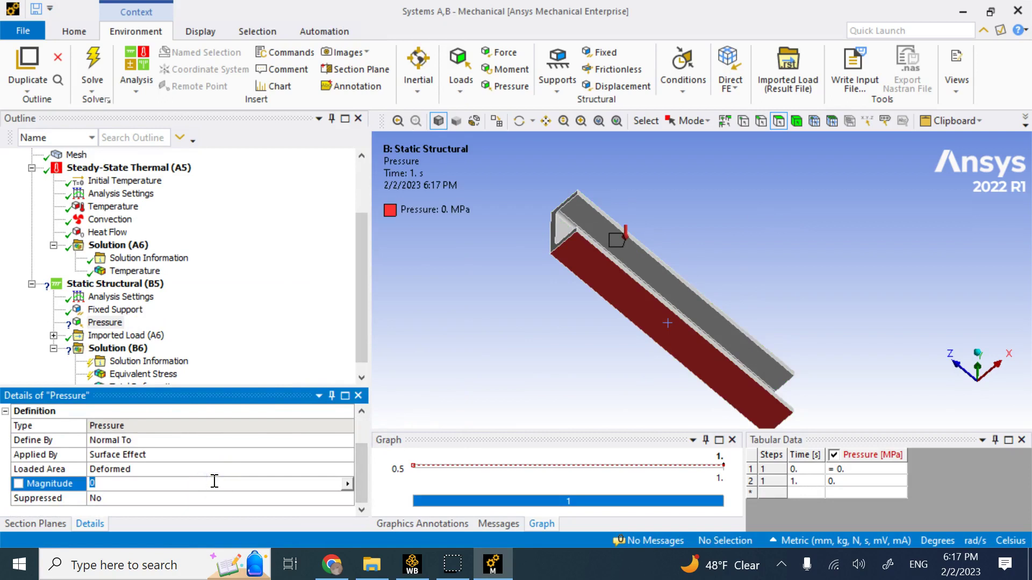
pyautogui.write('0.2')
pyautogui.press('Return')
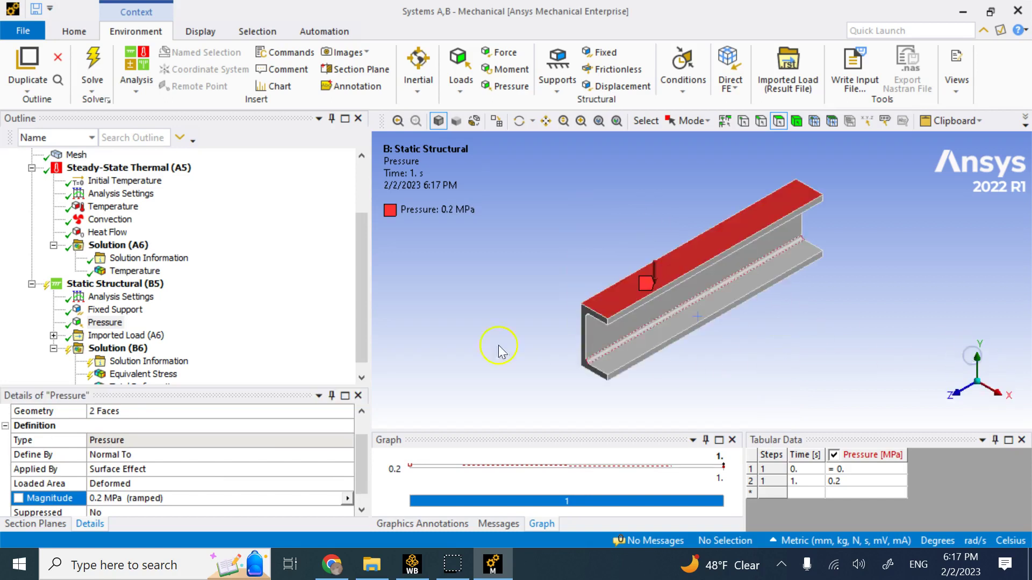
# Solve Static Structural (B5) with the pressure load included and display the Equivalent Stress result.
pyautogui.click(118, 284)
pyautogui.rightClick(120, 287)
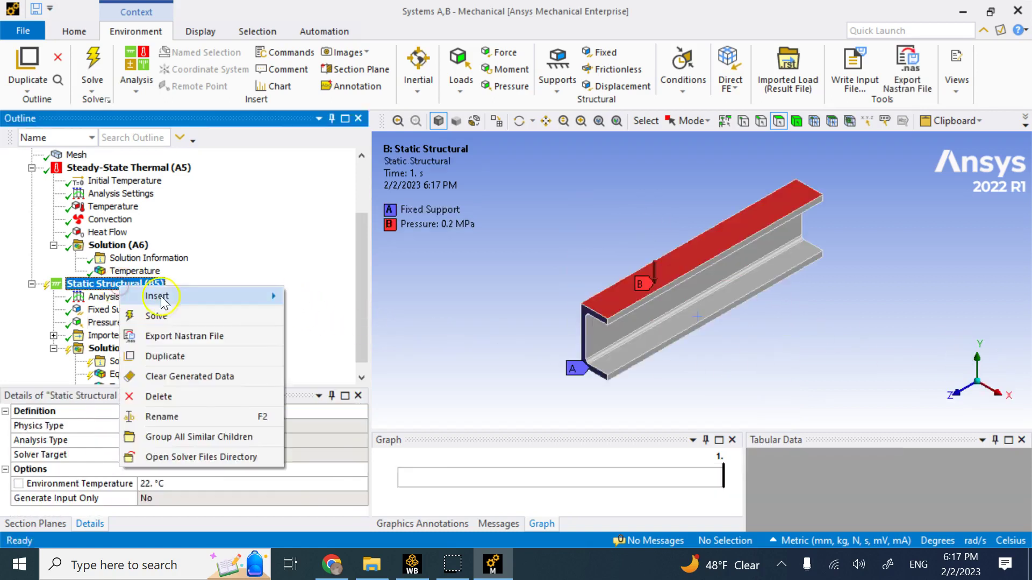
pyautogui.click(180, 314)
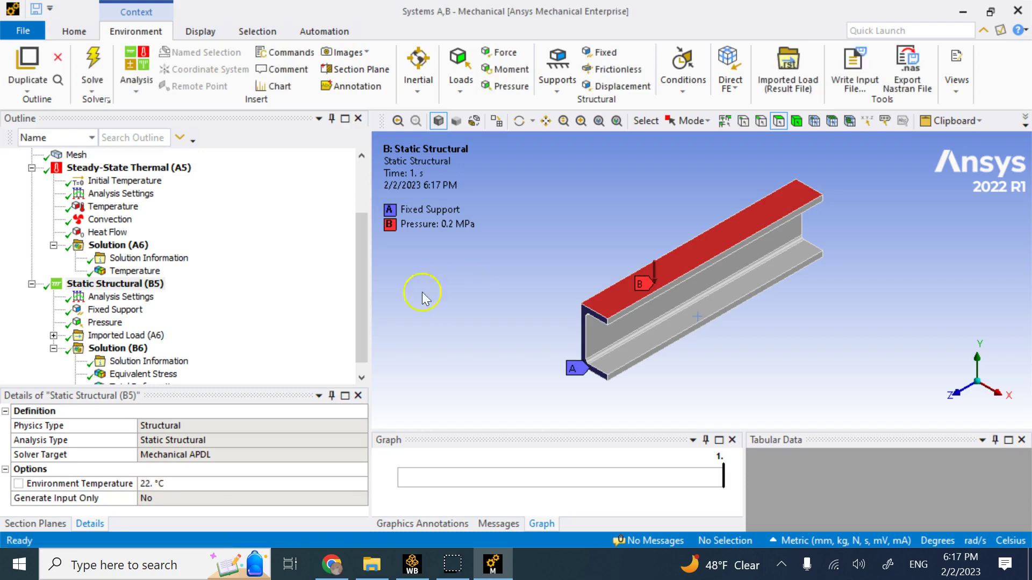
pyautogui.click(357, 369)
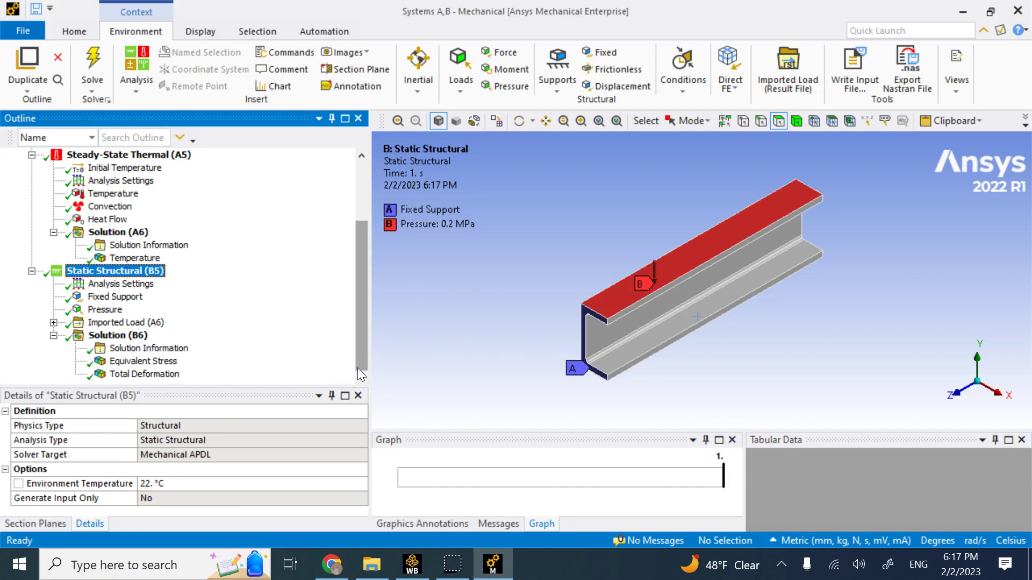
pyautogui.click(167, 363)
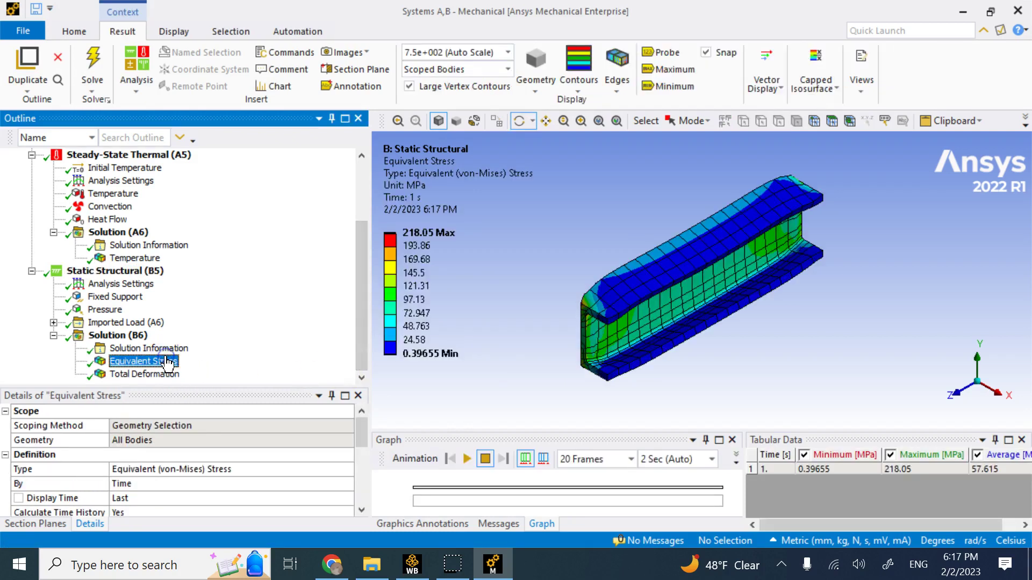
pyautogui.click(436, 246)
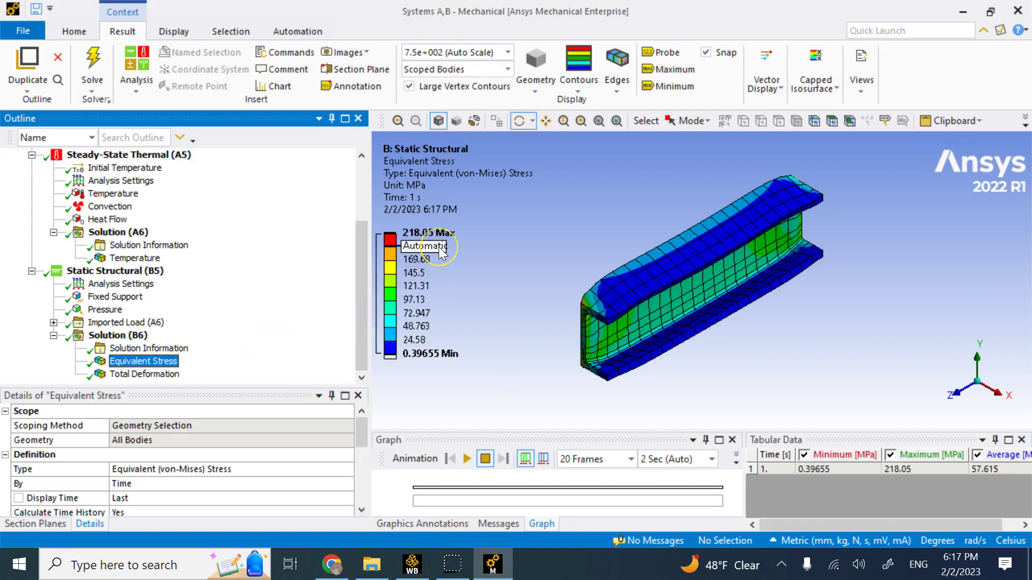
pyautogui.click(253, 287)
pyautogui.click(413, 234)
pyautogui.press('Return')
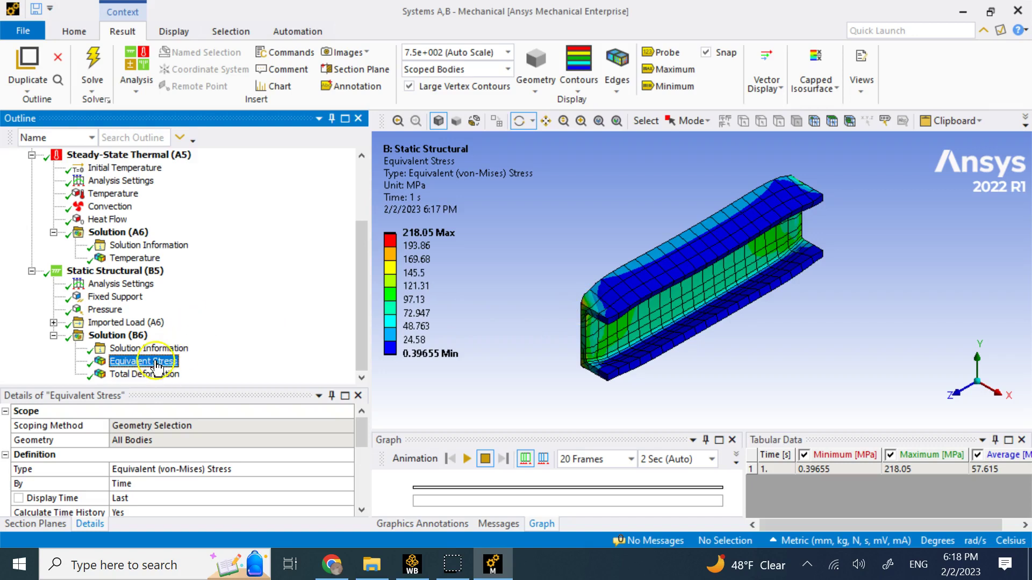
# Animate the Equivalent Stress result for the pressure-loaded beam, examine its deformation from several sides, and stop the animation.
pyautogui.click(428, 430)
pyautogui.click(467, 459)
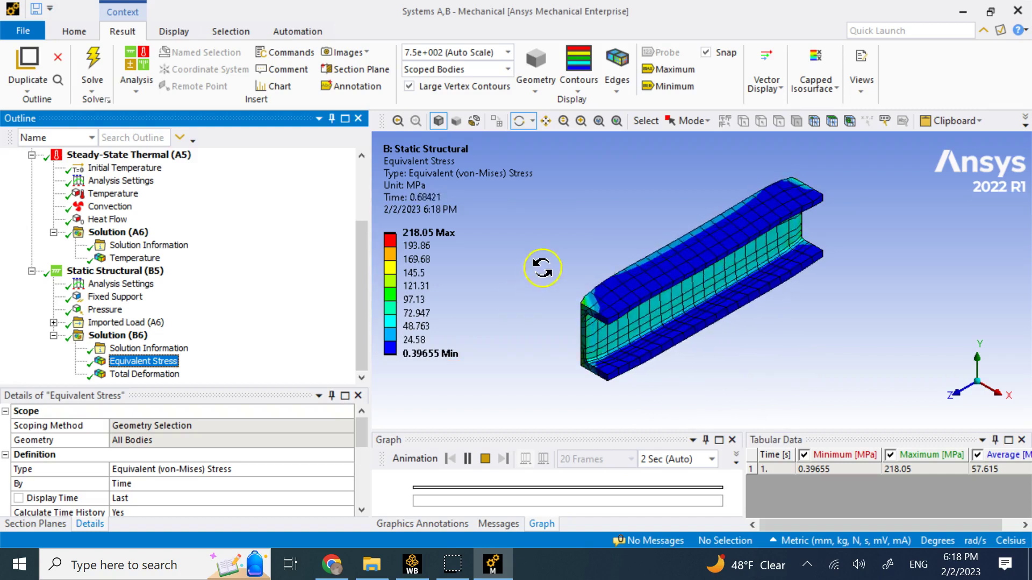
pyautogui.moveTo(603, 269); pyautogui.dragTo(791, 267)
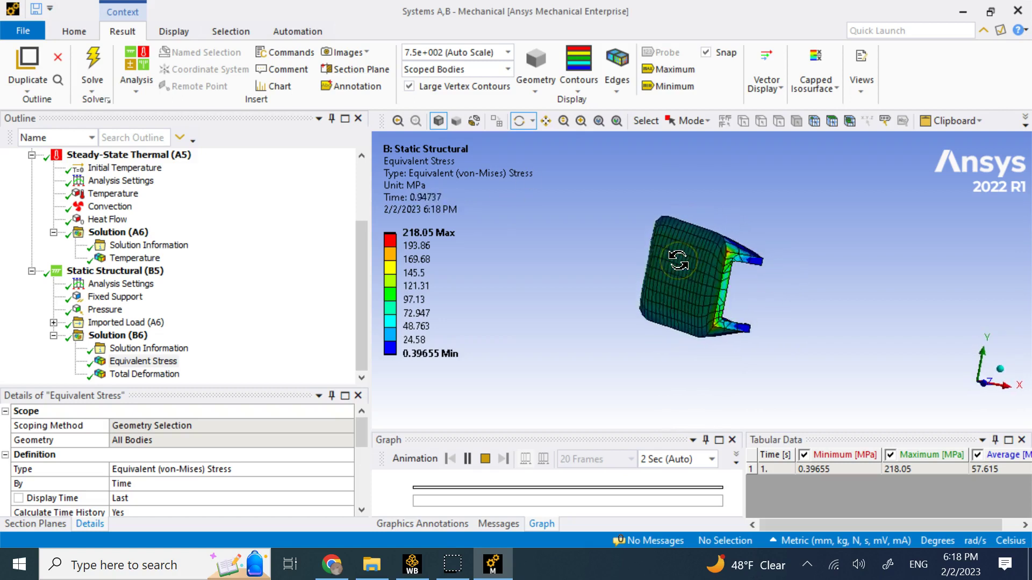
pyautogui.moveTo(704, 260); pyautogui.dragTo(610, 301)
pyautogui.click(686, 247)
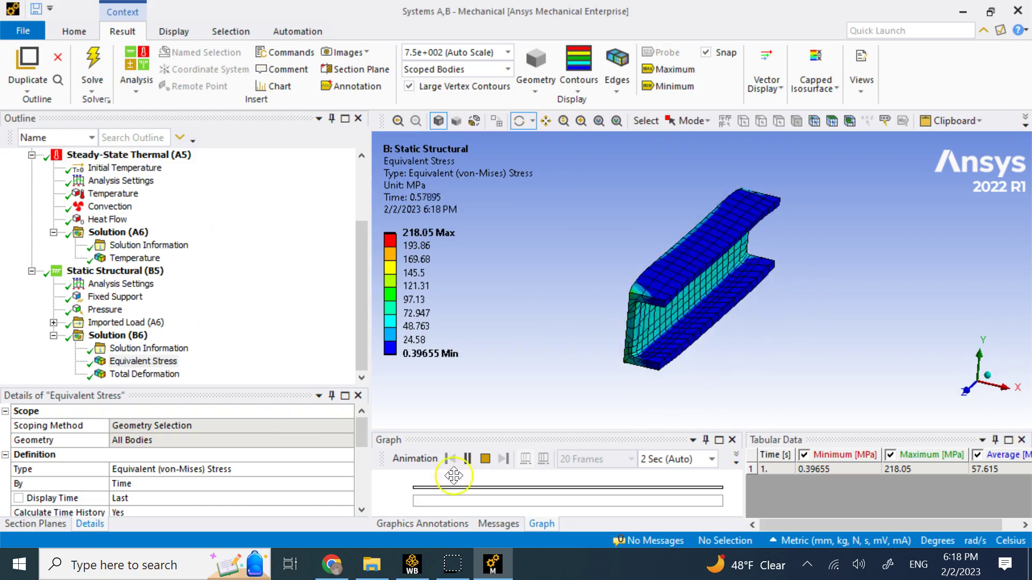
pyautogui.click(485, 459)
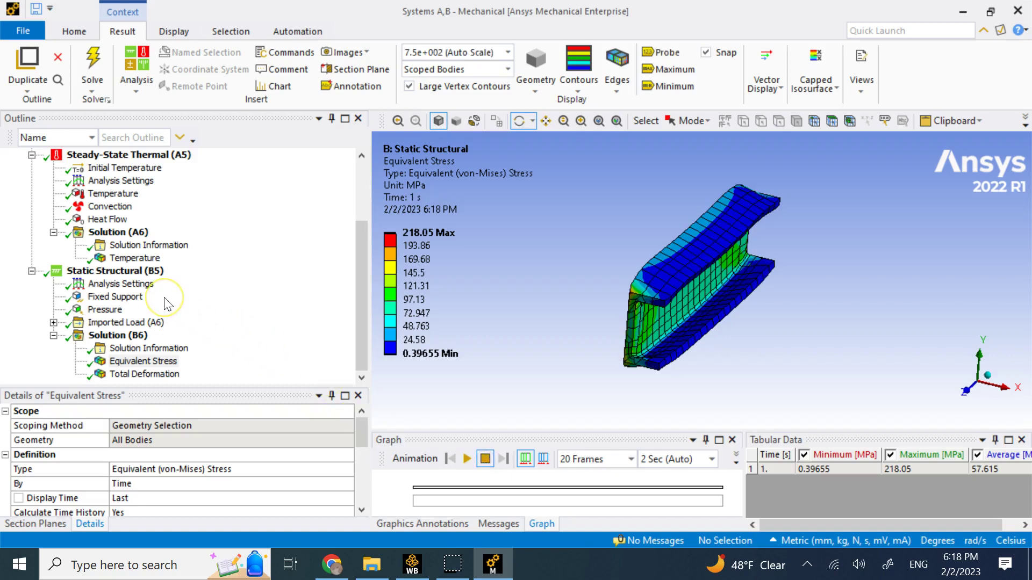
# Delete the Pressure load from Static Structural (B5).
pyautogui.rightClick(107, 311)
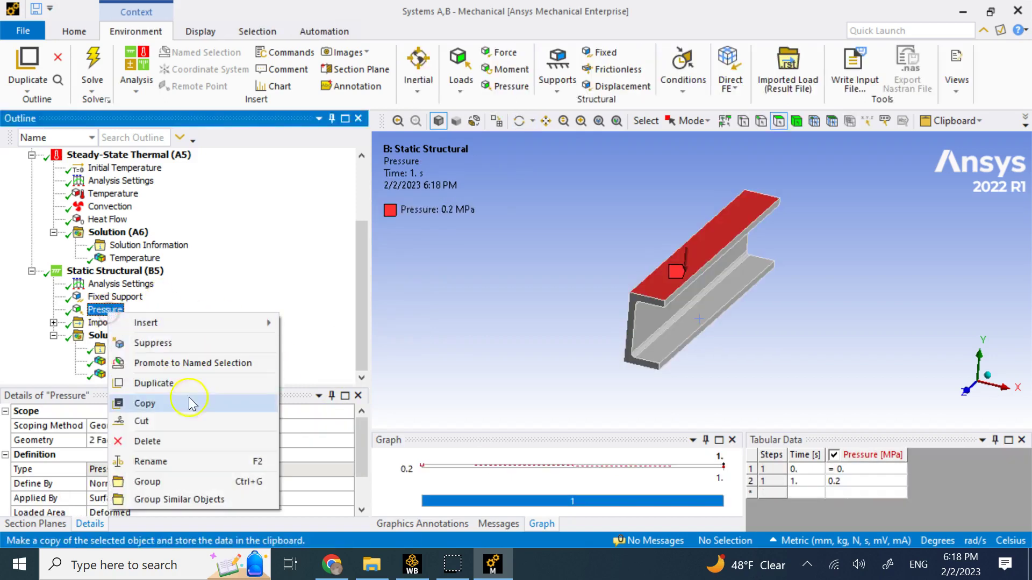
pyautogui.click(179, 442)
pyautogui.click(501, 332)
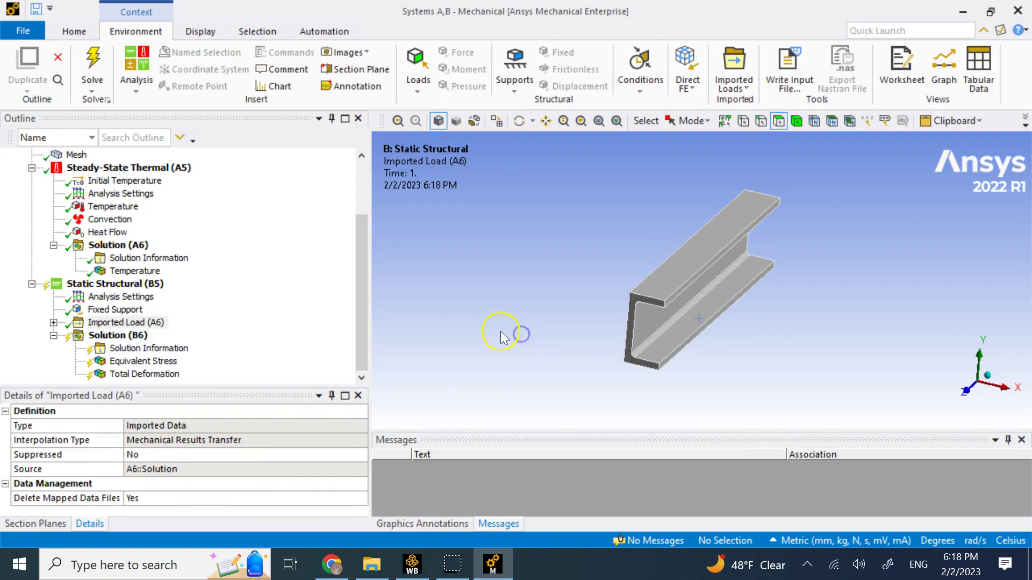
# Add a second Fixed Support to Static Structural (B5) on the outer faces of both beam flanges.
pyautogui.rightClick(134, 282)
pyautogui.moveTo(218, 286)
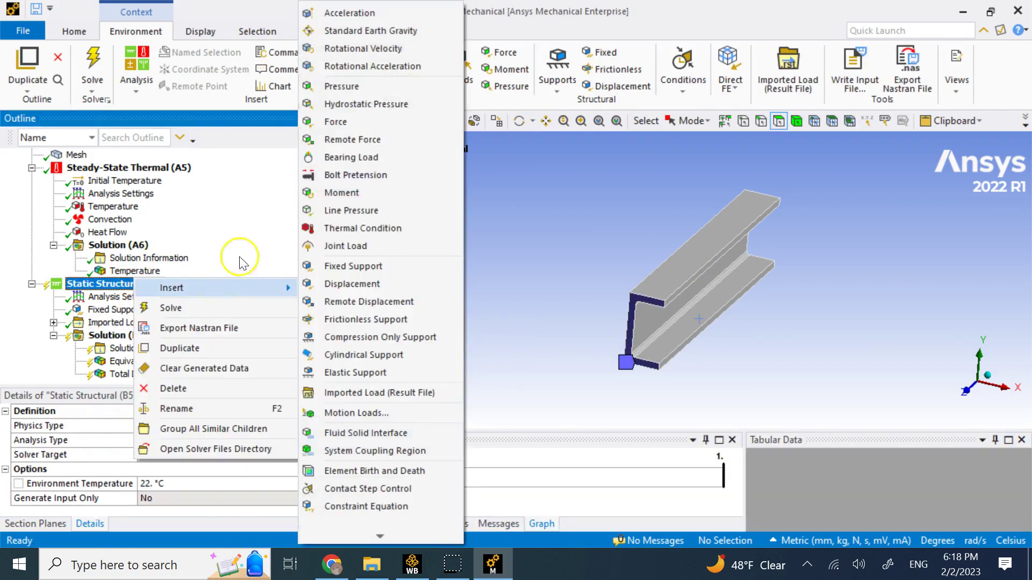
pyautogui.click(377, 266)
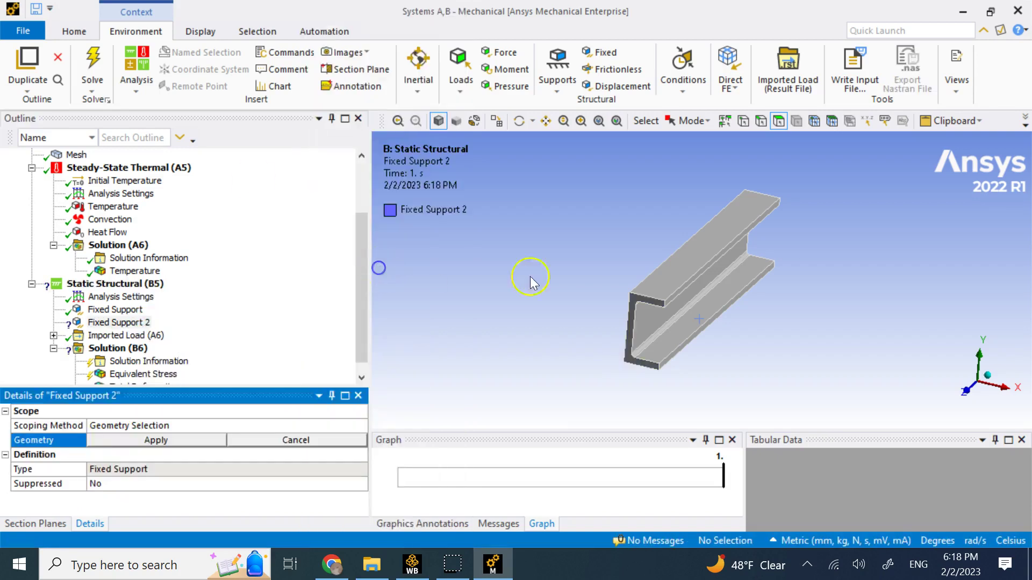
pyautogui.click(679, 276)
pyautogui.moveTo(765, 384); pyautogui.dragTo(770, 337, button='middle')
pyautogui.keyDown('ctrl'); pyautogui.click(687, 308); pyautogui.keyUp('ctrl')
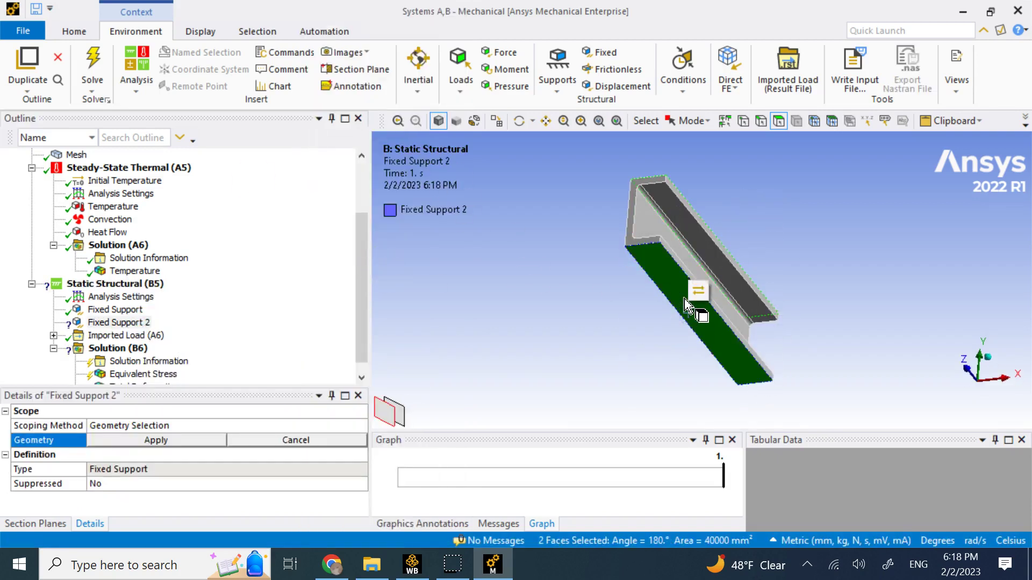
pyautogui.moveTo(809, 203); pyautogui.dragTo(785, 228, button='middle')
pyautogui.click(170, 441)
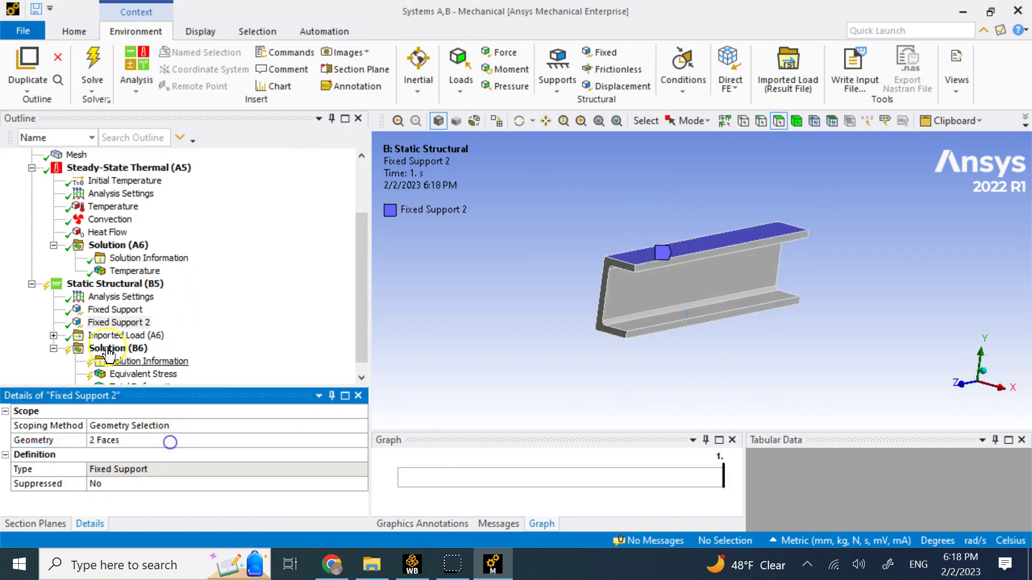
# Solve Static Structural (B5) with both fixed supports and display the Equivalent Stress result.
pyautogui.rightClick(116, 284)
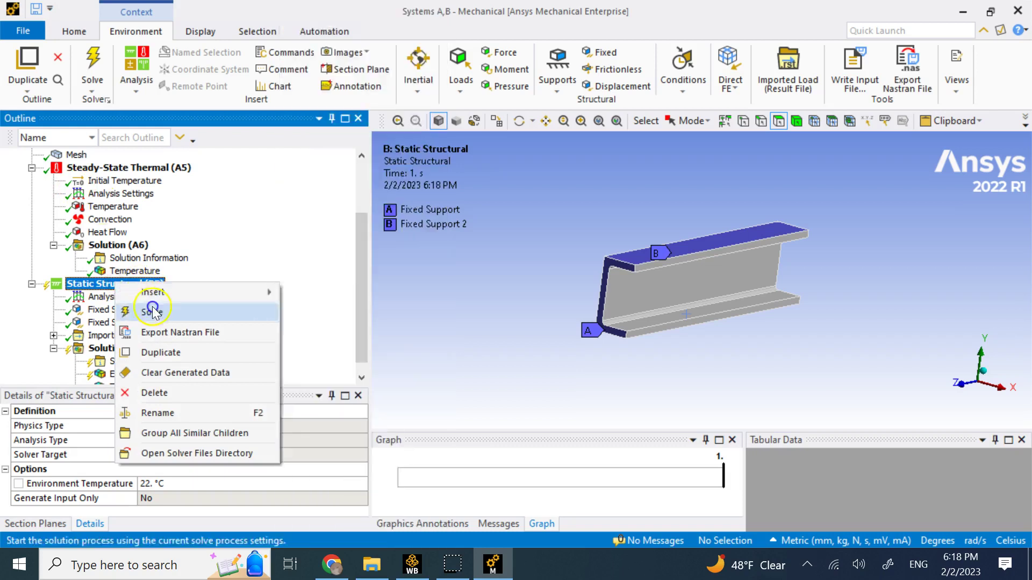
pyautogui.click(153, 312)
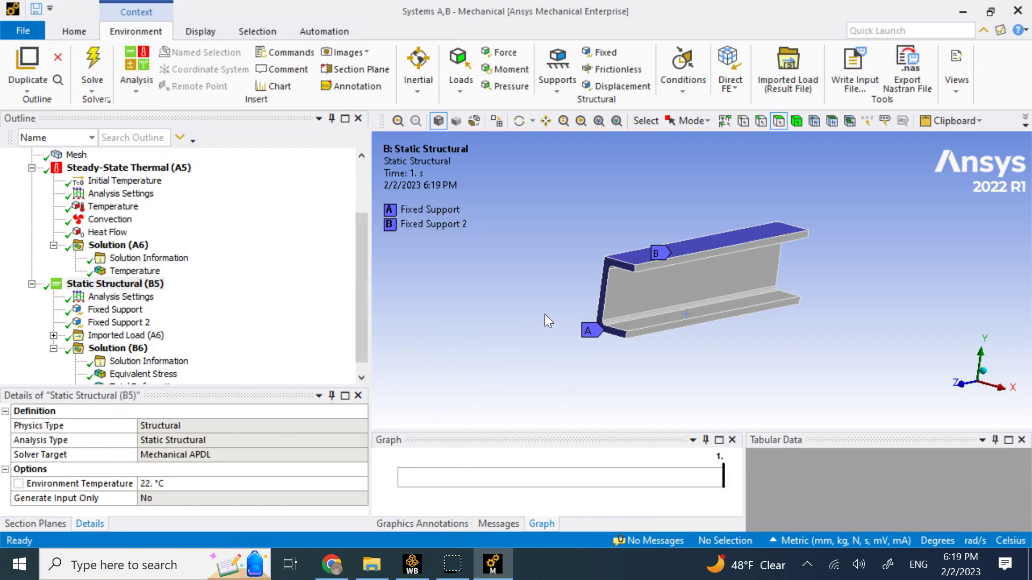
pyautogui.click(172, 376)
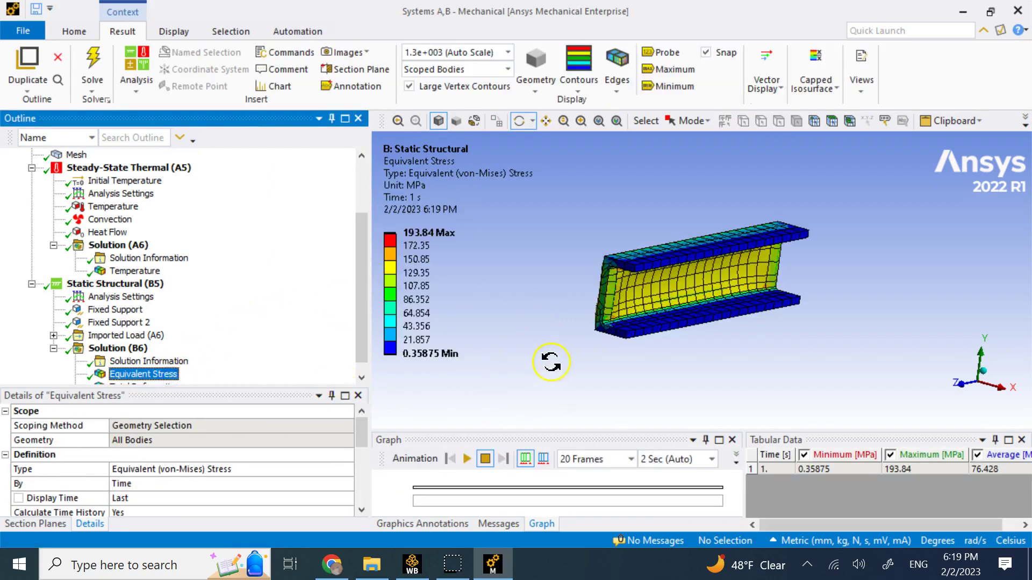
# Examine the Equivalent Stress result on the flange-supported beam from several sides while playing its animation.
pyautogui.moveTo(582, 349); pyautogui.dragTo(629, 357)
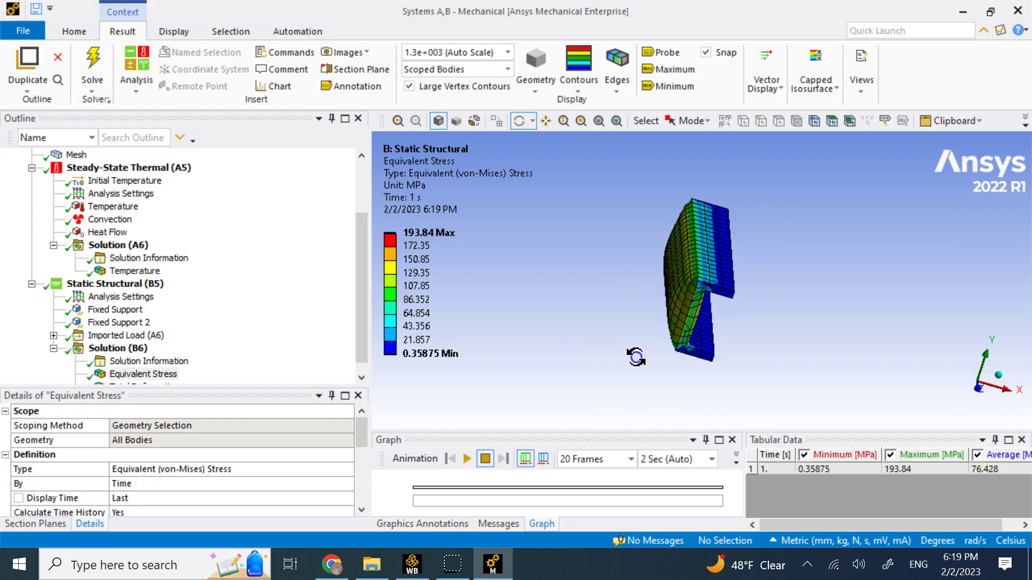
pyautogui.moveTo(637, 357)
pyautogui.mouseDown()
pyautogui.moveTo(674, 337)
pyautogui.moveTo(635, 346)
pyautogui.mouseUp()
pyautogui.click(468, 459)
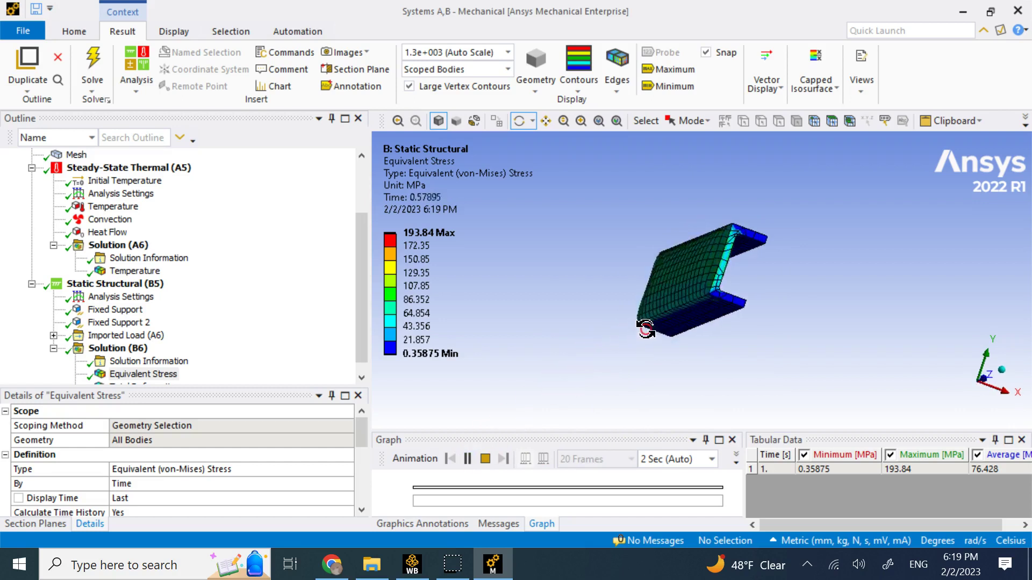
pyautogui.moveTo(645, 329); pyautogui.dragTo(603, 344)
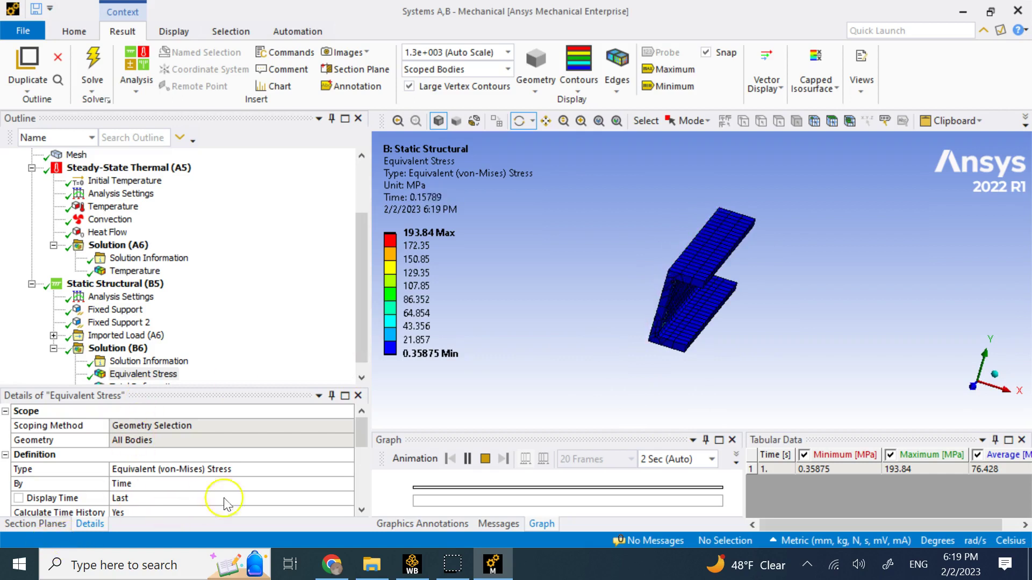
# Add the outer face of the channel's web to the two flange faces scoped in Fixed Support 2.
pyautogui.click(135, 324)
pyautogui.moveTo(470, 288); pyautogui.dragTo(535, 292)
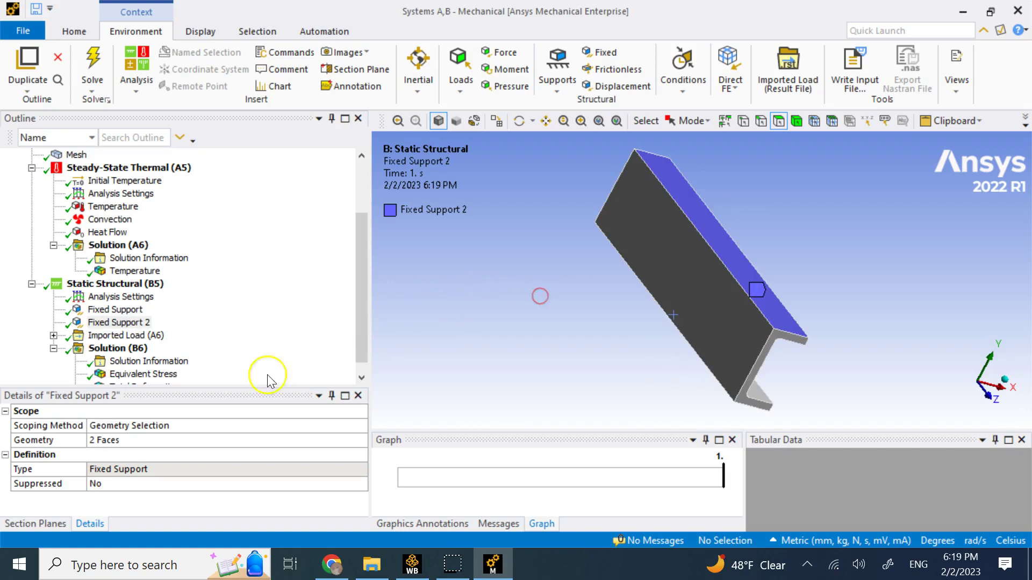
pyautogui.click(178, 441)
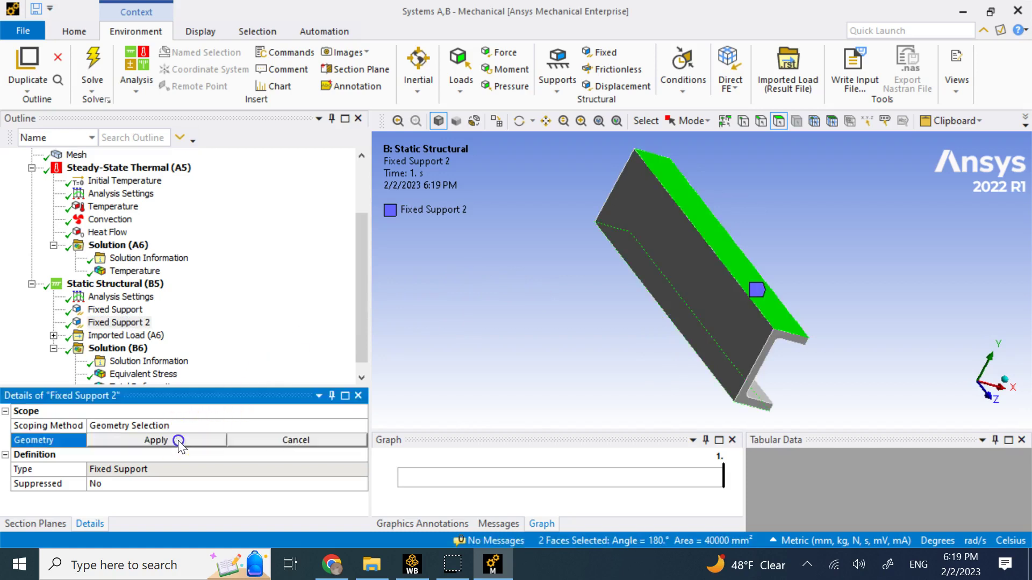
pyautogui.keyDown('ctrl'); pyautogui.click(716, 317); pyautogui.keyUp('ctrl')
pyautogui.click(141, 444)
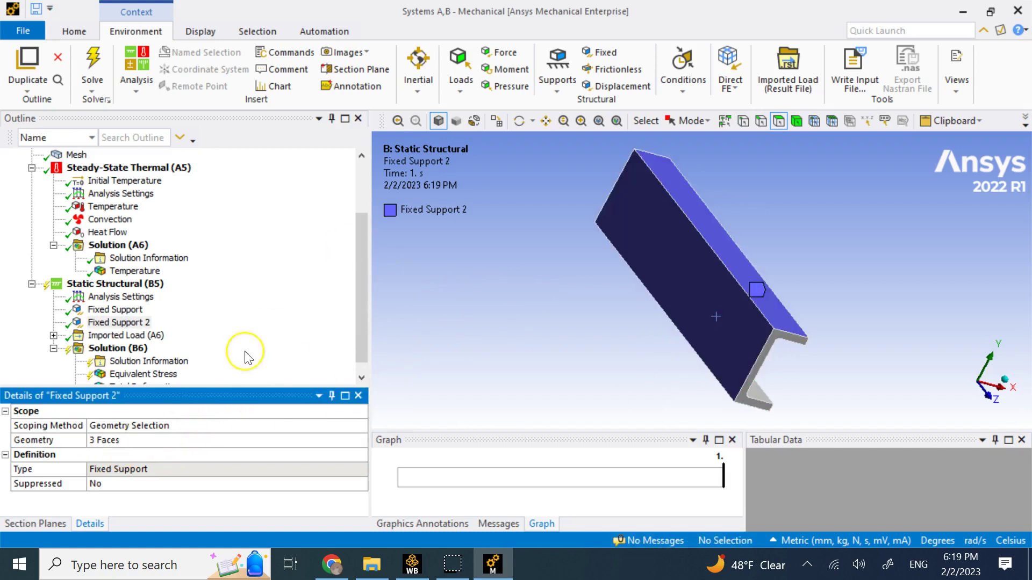
# Solve Static Structural (B5) with the three-face Fixed Support 2 and display the Equivalent Stress result.
pyautogui.rightClick(136, 347)
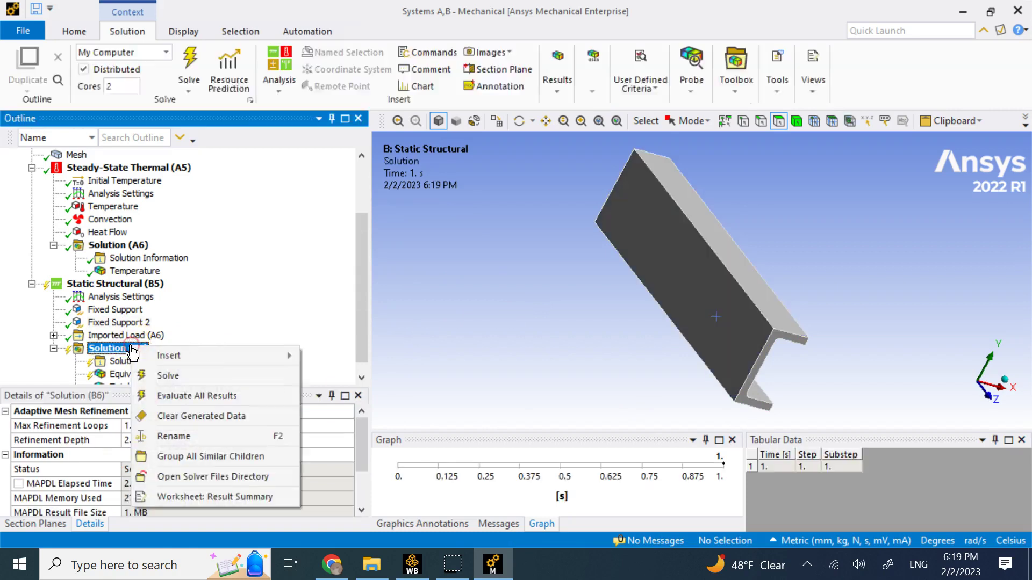
pyautogui.click(185, 376)
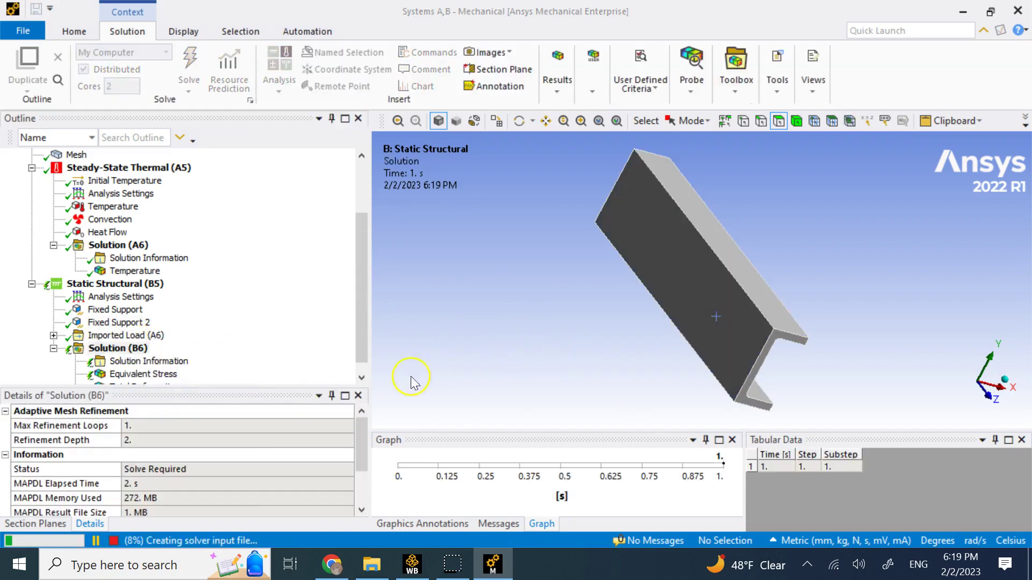
pyautogui.click(363, 375)
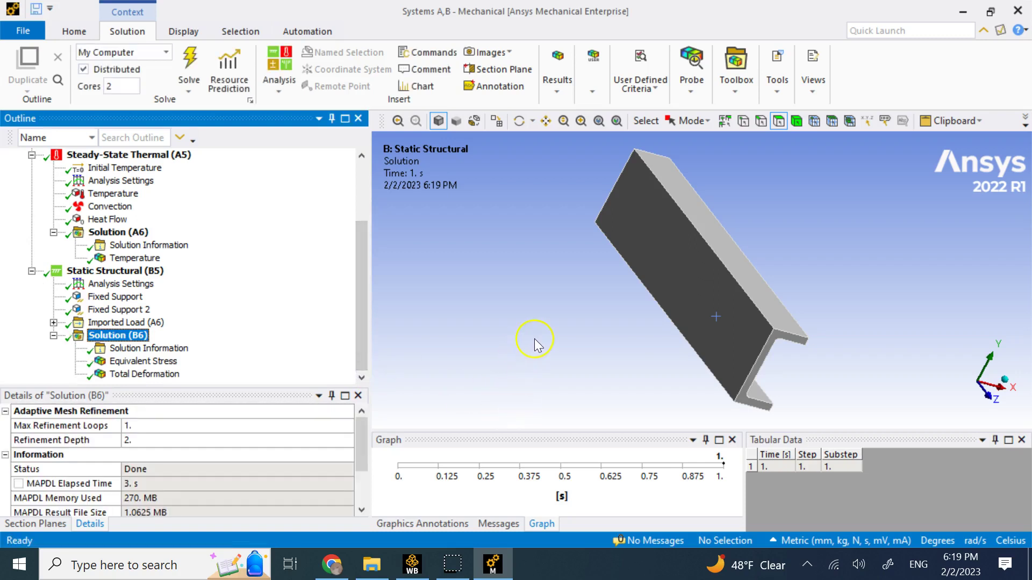
pyautogui.moveTo(518, 386); pyautogui.dragTo(454, 329, button='middle')
pyautogui.click(167, 361)
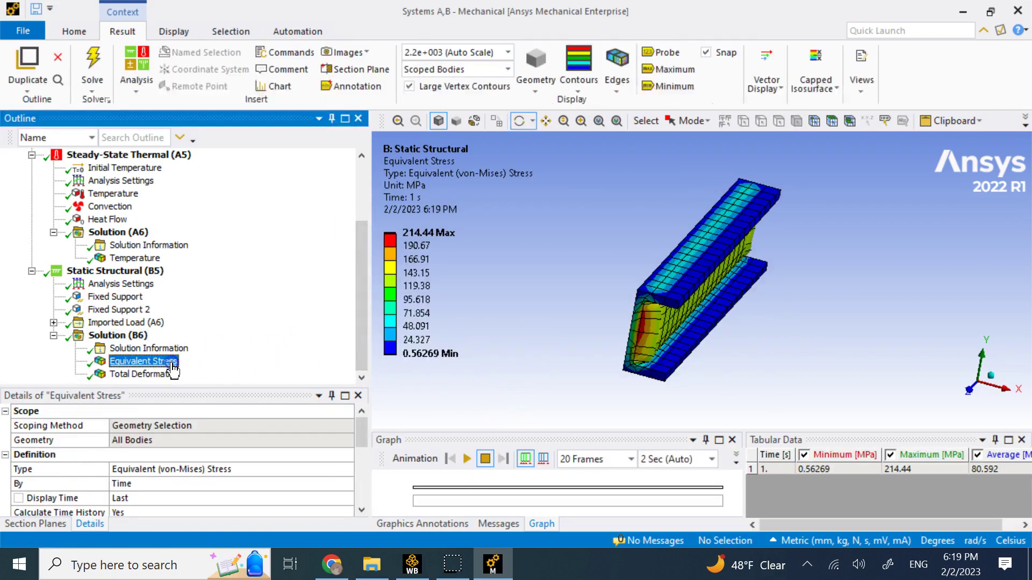
# Play the Equivalent Stress animation and inspect the deforming beam from another angle.
pyautogui.moveTo(740, 344)
pyautogui.mouseDown()
pyautogui.moveTo(491, 224)
pyautogui.moveTo(744, 336)
pyautogui.mouseUp()
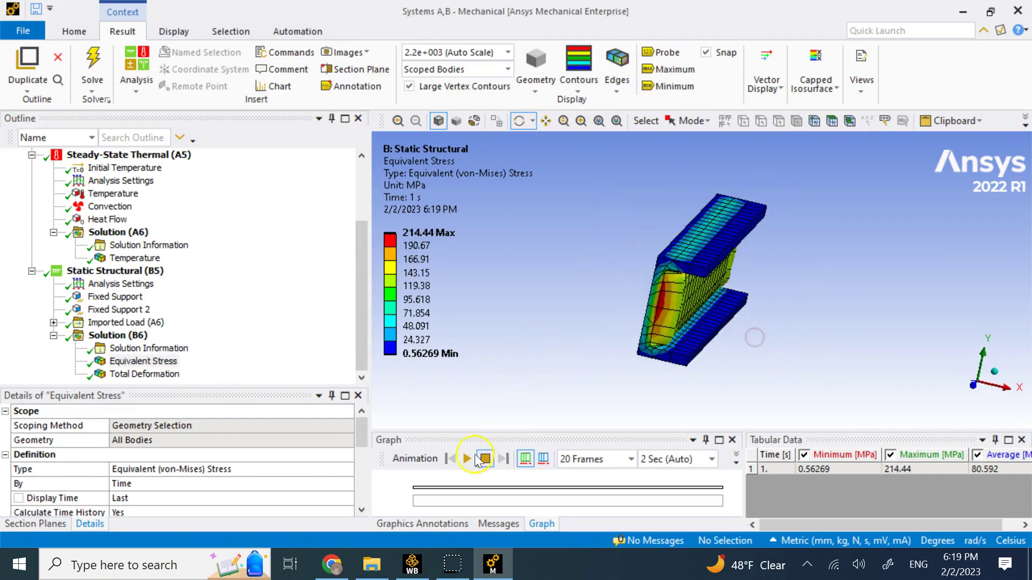
pyautogui.click(467, 458)
pyautogui.moveTo(554, 373); pyautogui.dragTo(576, 366)
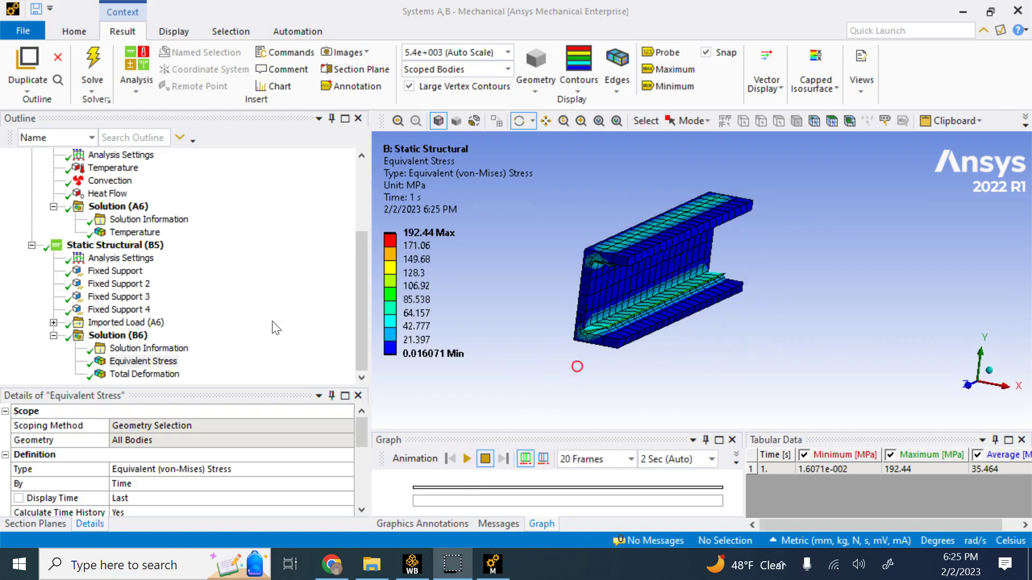
pyautogui.click(278, 255)
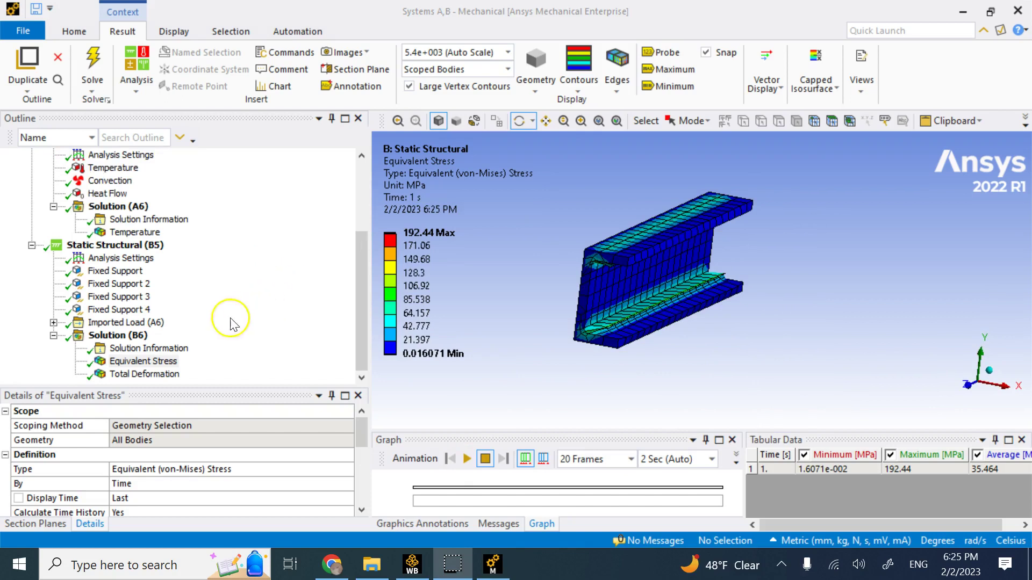
# Review which web faces Fixed Support 3 and Fixed Support 4 constrain, viewing the beam from its outer and inner sides.
pyautogui.click(121, 297)
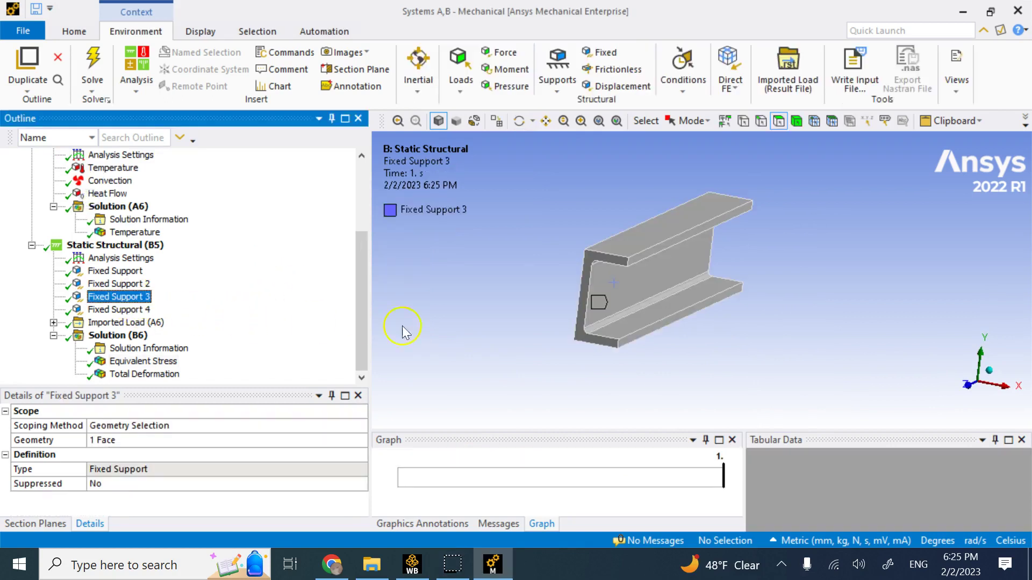
pyautogui.moveTo(526, 312); pyautogui.dragTo(608, 308, button='middle')
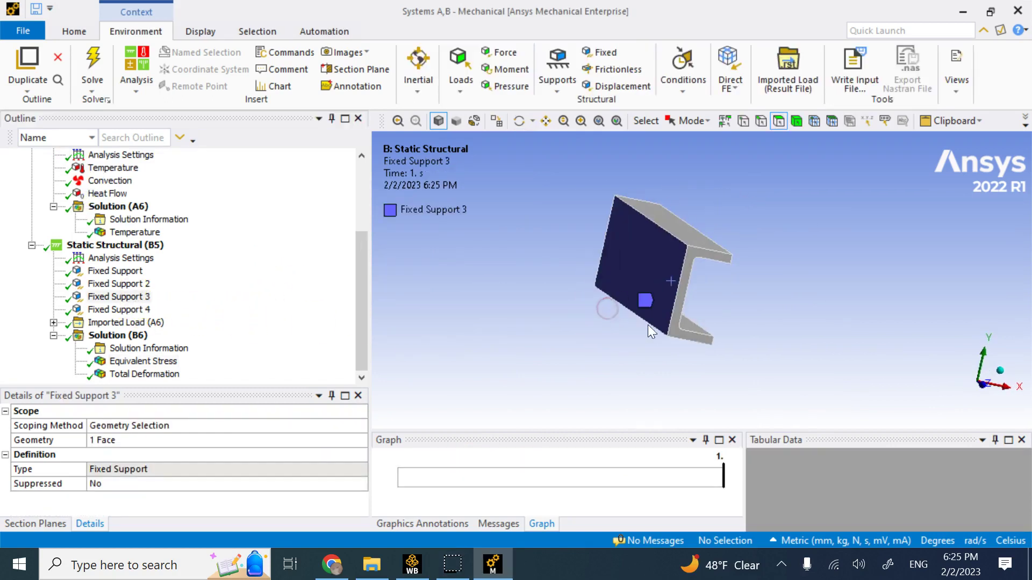
pyautogui.moveTo(760, 307); pyautogui.dragTo(647, 290, button='middle')
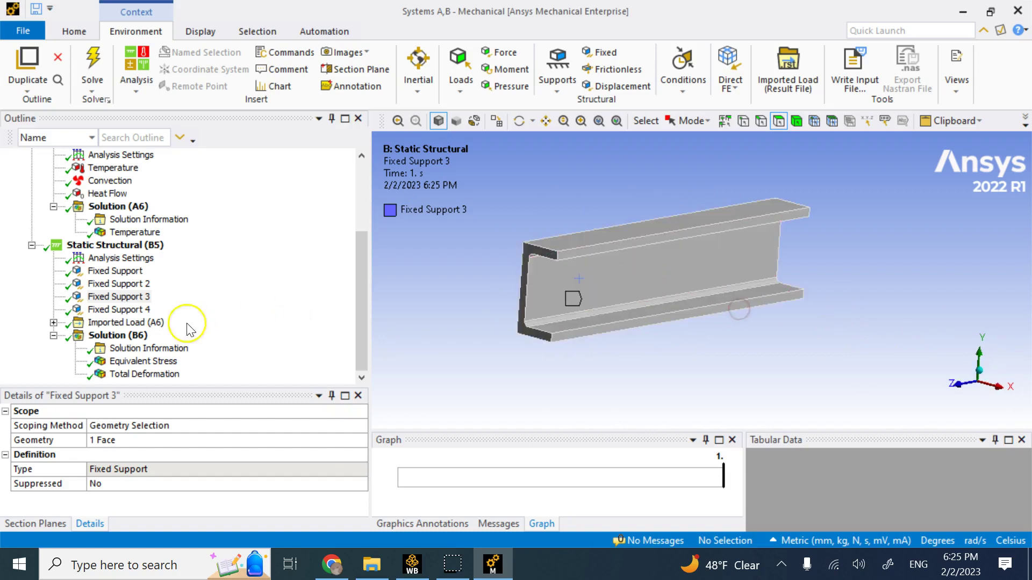
pyautogui.click(119, 310)
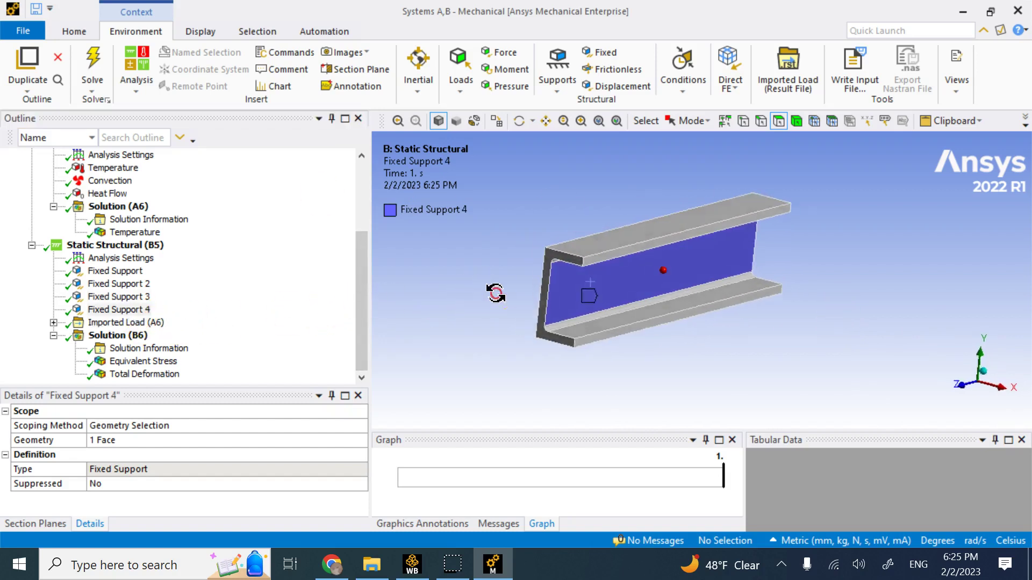
pyautogui.moveTo(491, 292); pyautogui.dragTo(580, 307, button='middle')
pyautogui.click(633, 279)
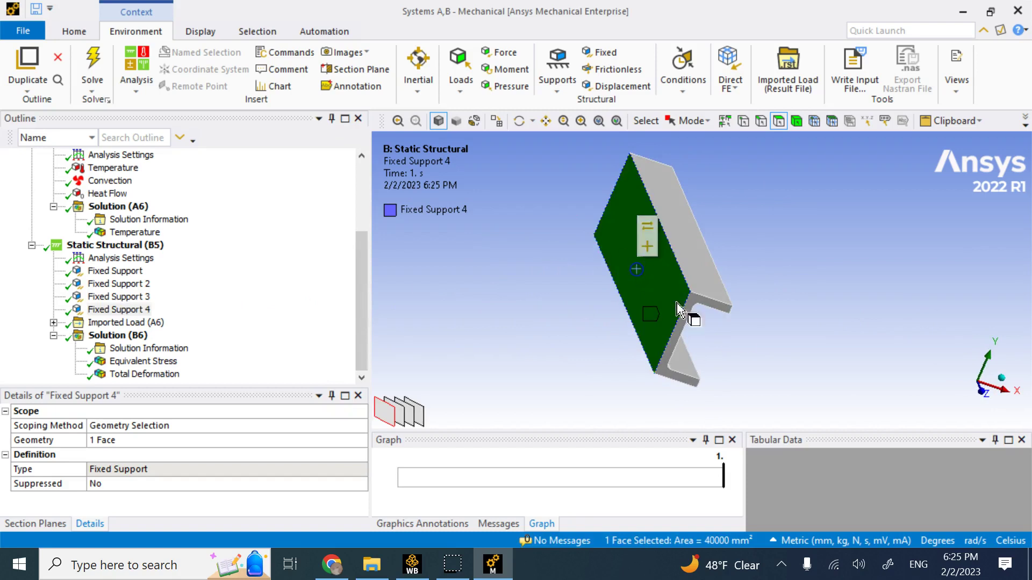
pyautogui.moveTo(776, 356); pyautogui.dragTo(778, 350, button='middle')
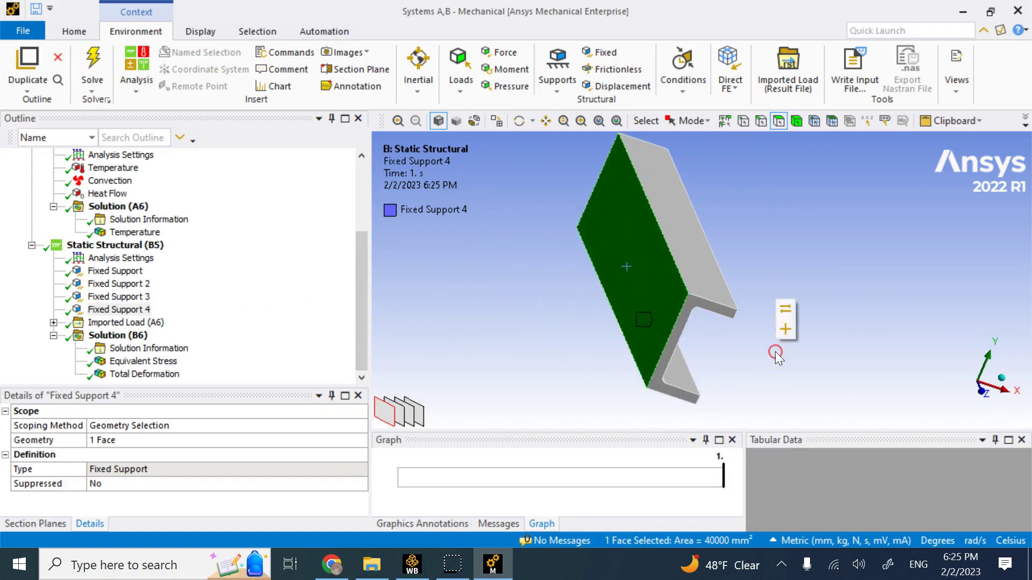
pyautogui.click(147, 297)
pyautogui.click(129, 310)
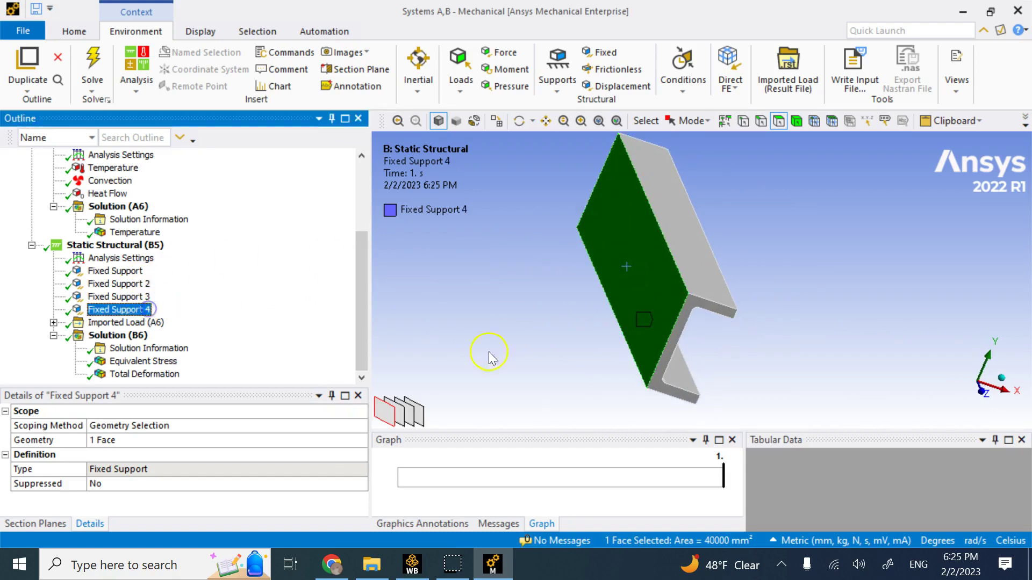
pyautogui.moveTo(737, 311); pyautogui.dragTo(664, 316, button='middle')
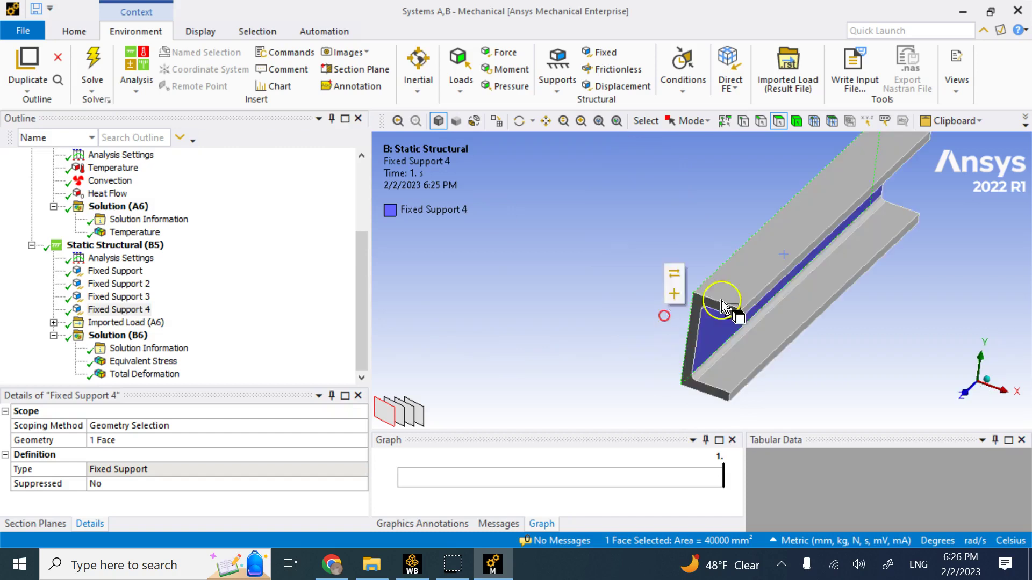
pyautogui.moveTo(761, 307); pyautogui.dragTo(857, 230, button='middle')
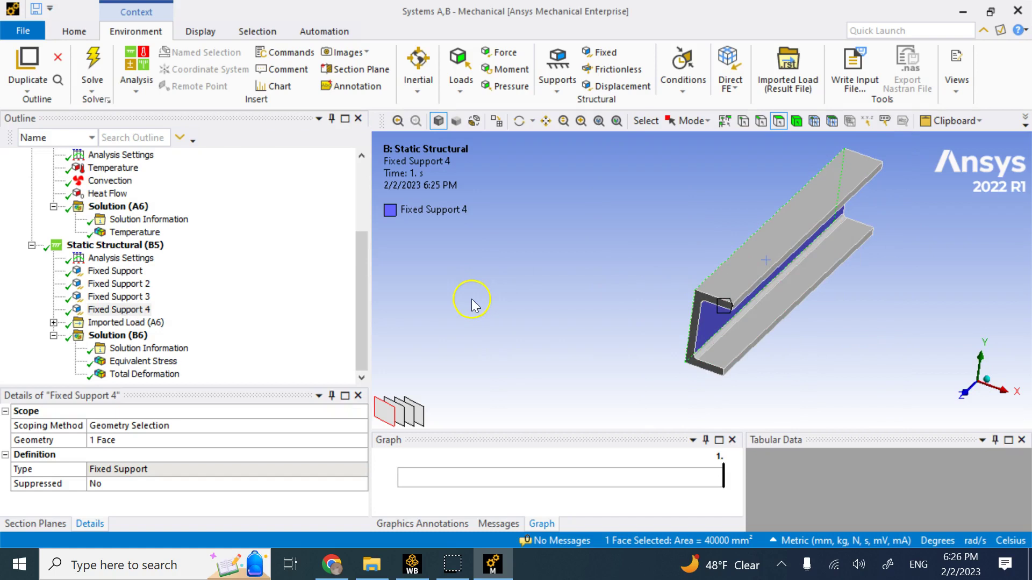
pyautogui.click(546, 296)
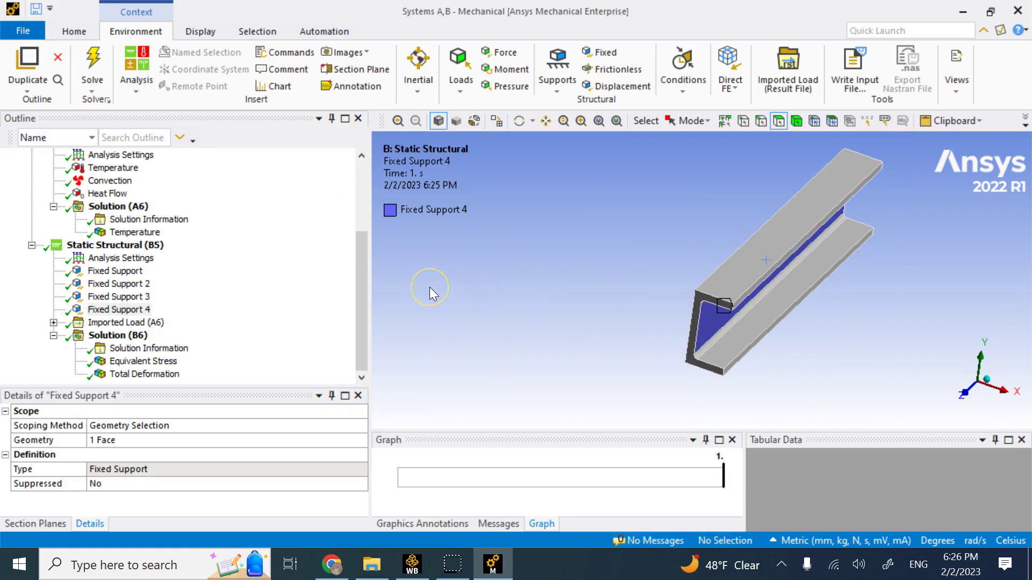
# Insert a Force Reaction probe under Solution (B6) with Fixed Support 3 as its boundary condition.
pyautogui.rightClick(130, 339)
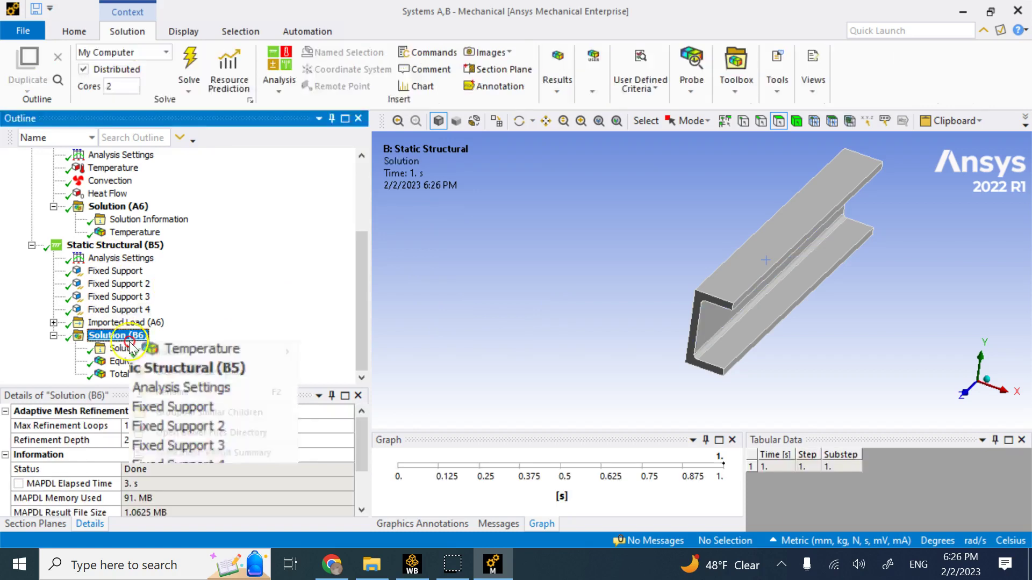
pyautogui.moveTo(189, 352)
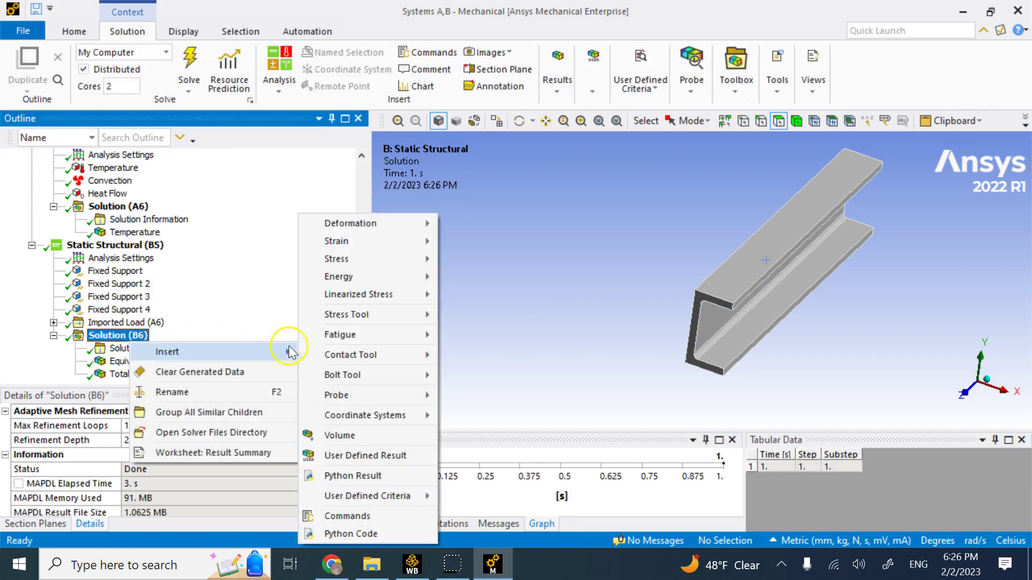
pyautogui.click(400, 401)
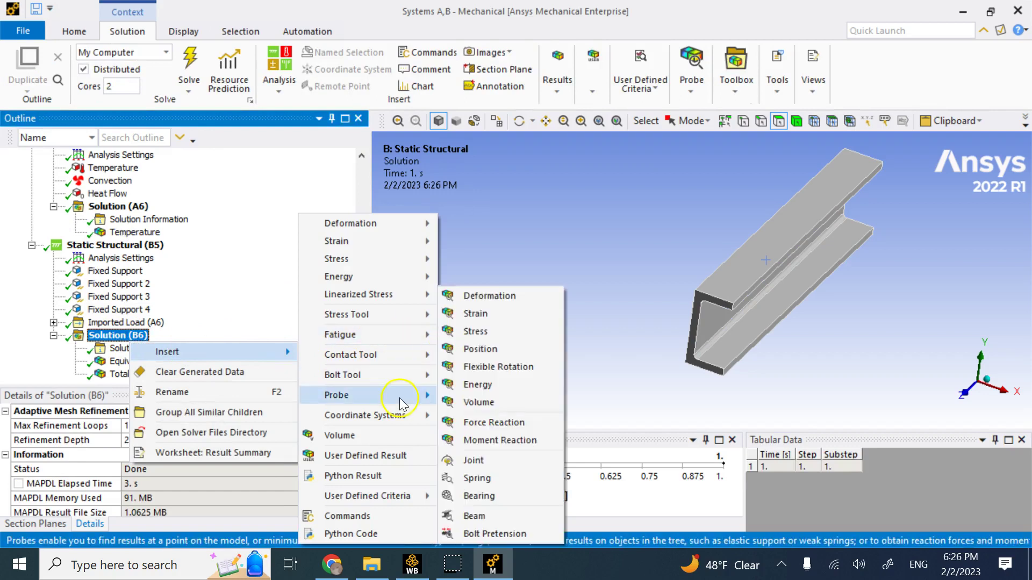
pyautogui.click(511, 423)
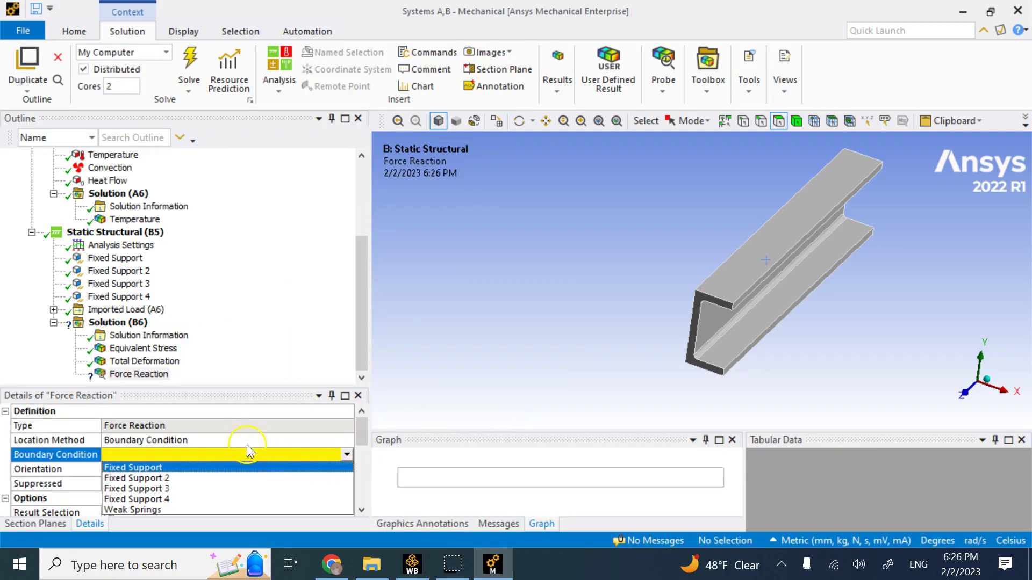
pyautogui.click(189, 489)
pyautogui.moveTo(619, 351)
pyautogui.mouseDown(button='middle')
pyautogui.moveTo(691, 344)
pyautogui.moveTo(638, 348)
pyautogui.mouseUp(button='middle')
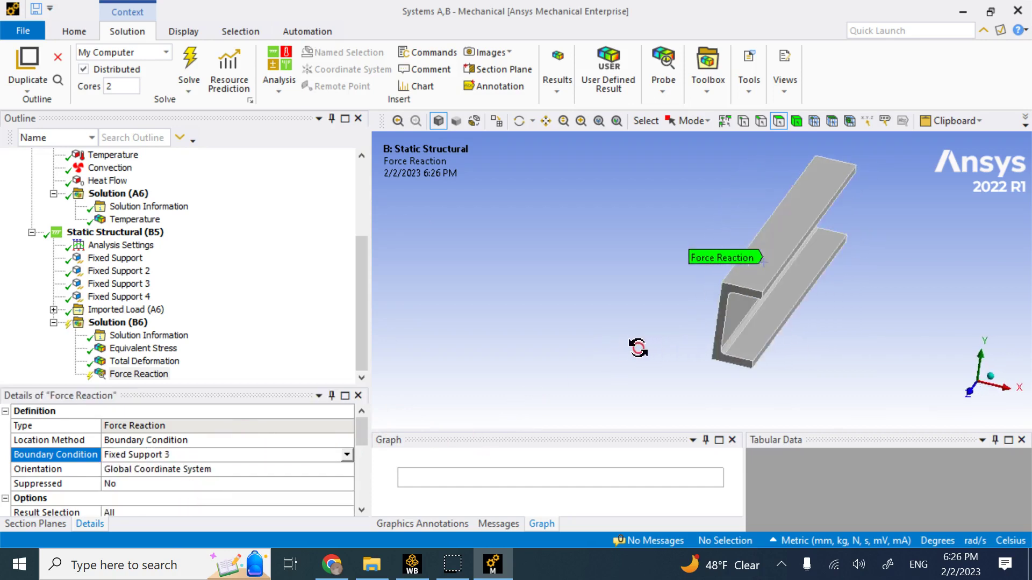
# Evaluate Solution (B6) with the new probe and display the Force Reaction result.
pyautogui.rightClick(129, 323)
pyautogui.moveTo(182, 328)
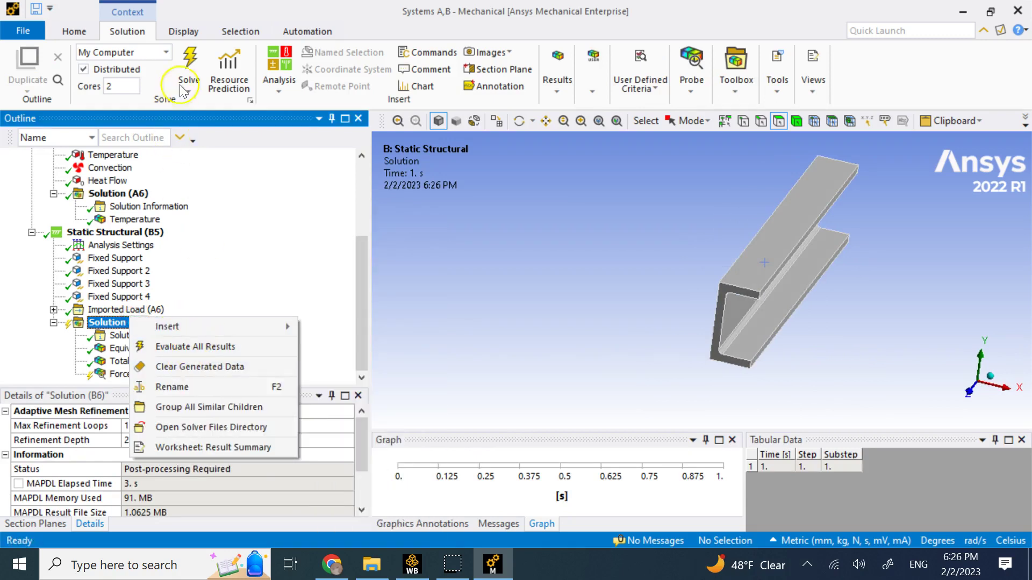
pyautogui.click(192, 59)
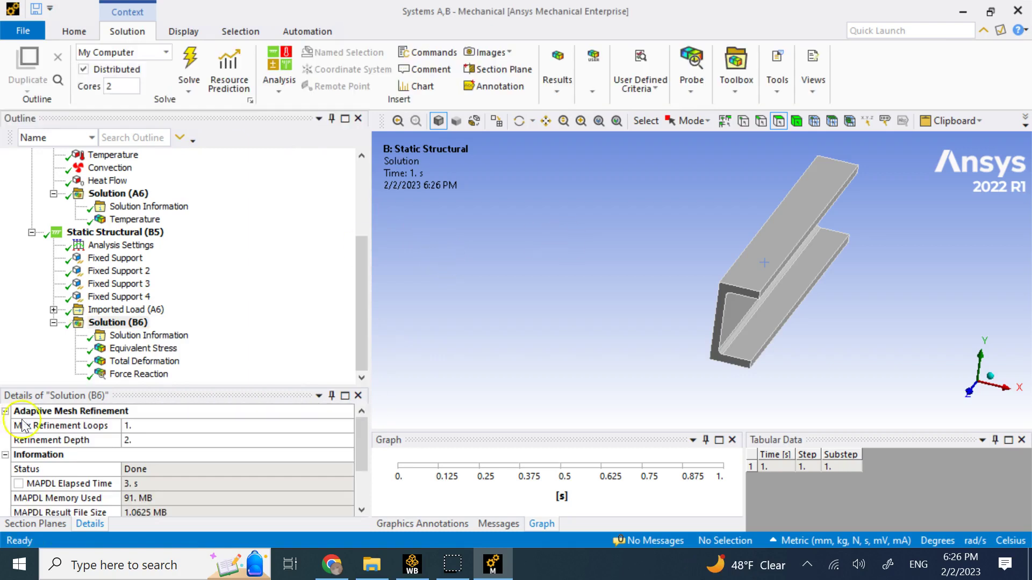
pyautogui.click(153, 374)
# Read the Force Reaction components per axis and check the reaction vector's direction in end and isometric views.
pyautogui.scroll(-5, 223, 484)
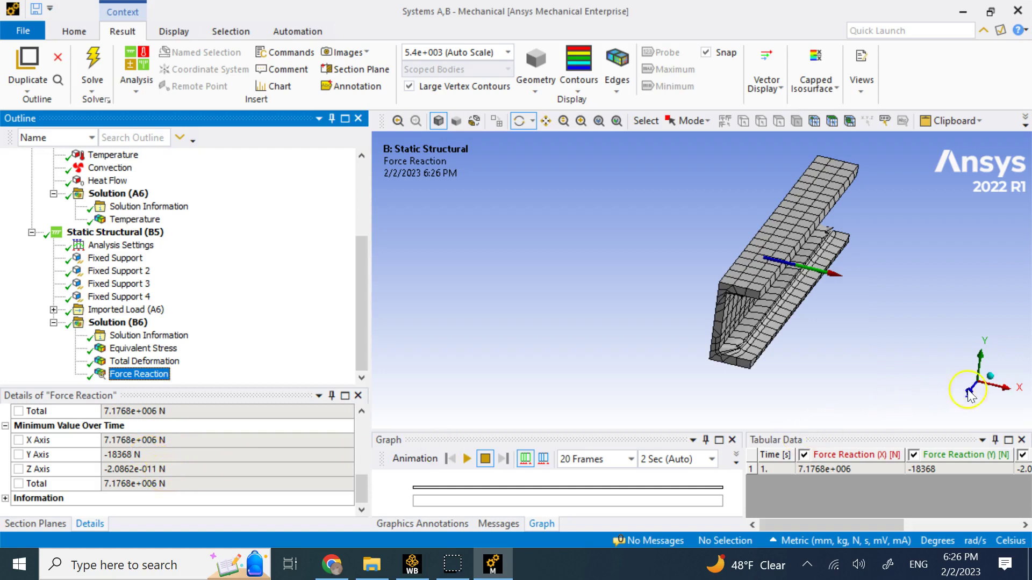
pyautogui.click(994, 383)
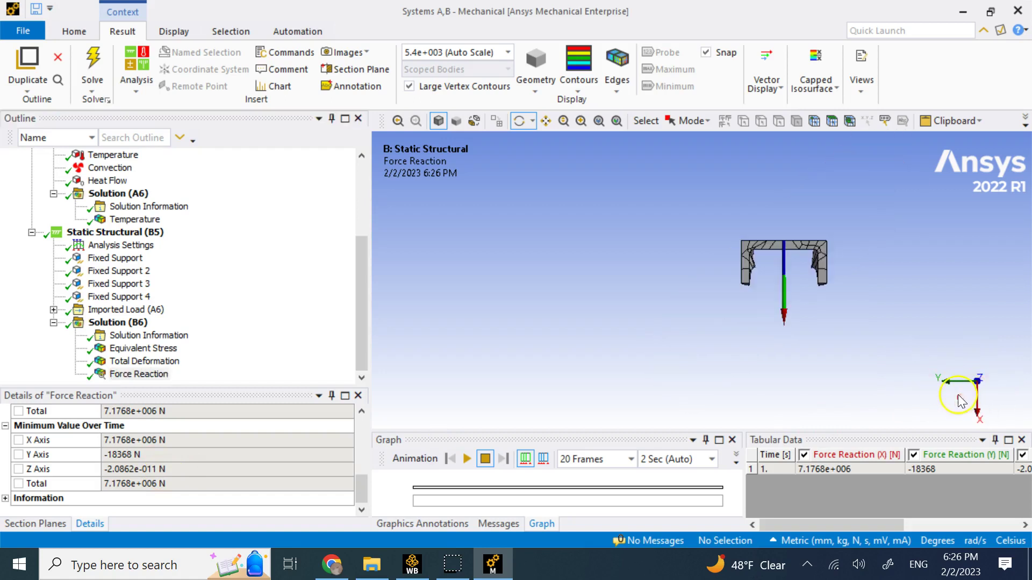
pyautogui.click(960, 397)
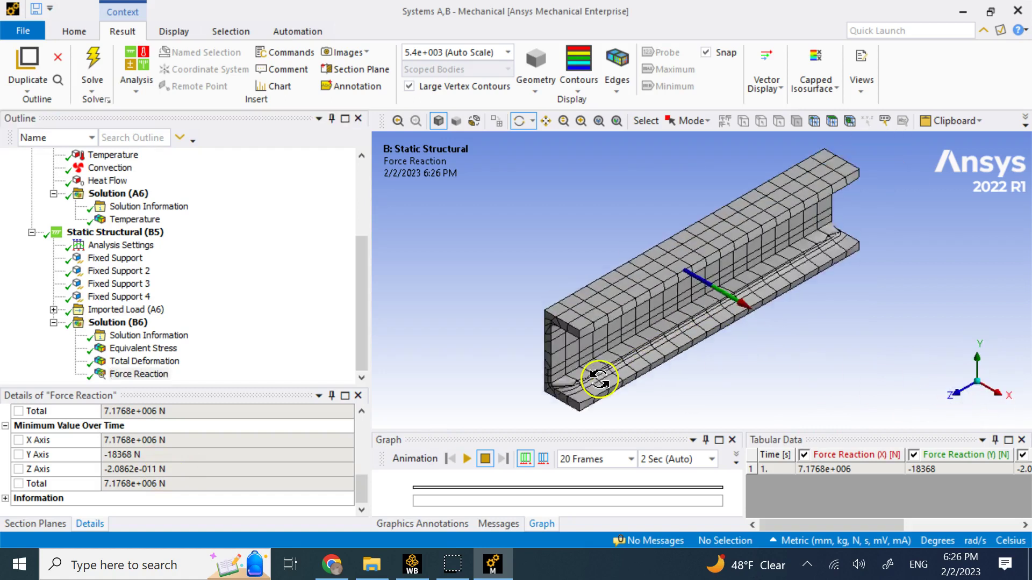
pyautogui.scroll(2, 600, 379)
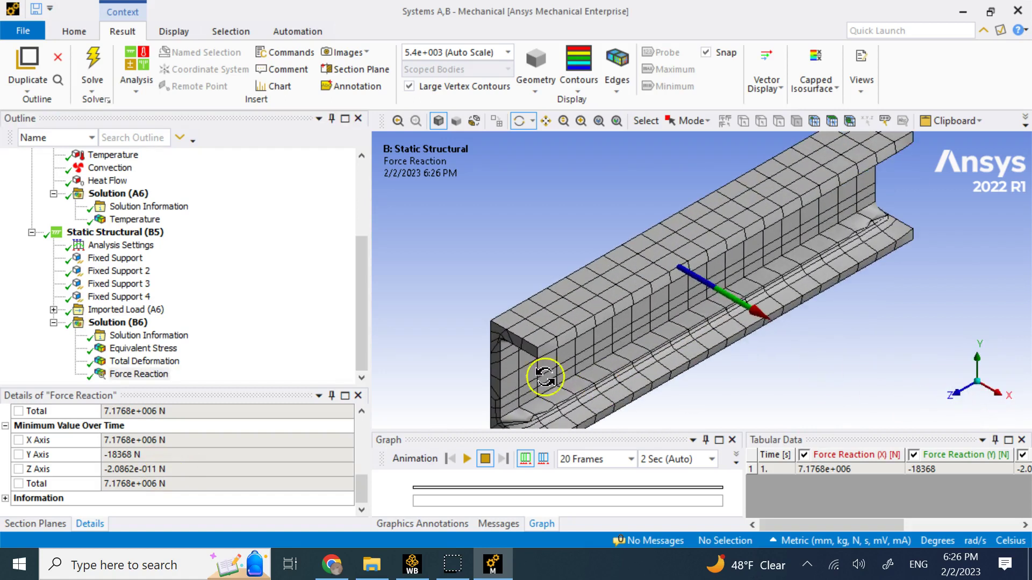
# Display the Equivalent Stress result again and play its animation while viewing the beam from its open side.
pyautogui.click(172, 348)
pyautogui.scroll(-2, 594, 401)
pyautogui.moveTo(597, 403); pyautogui.dragTo(713, 380)
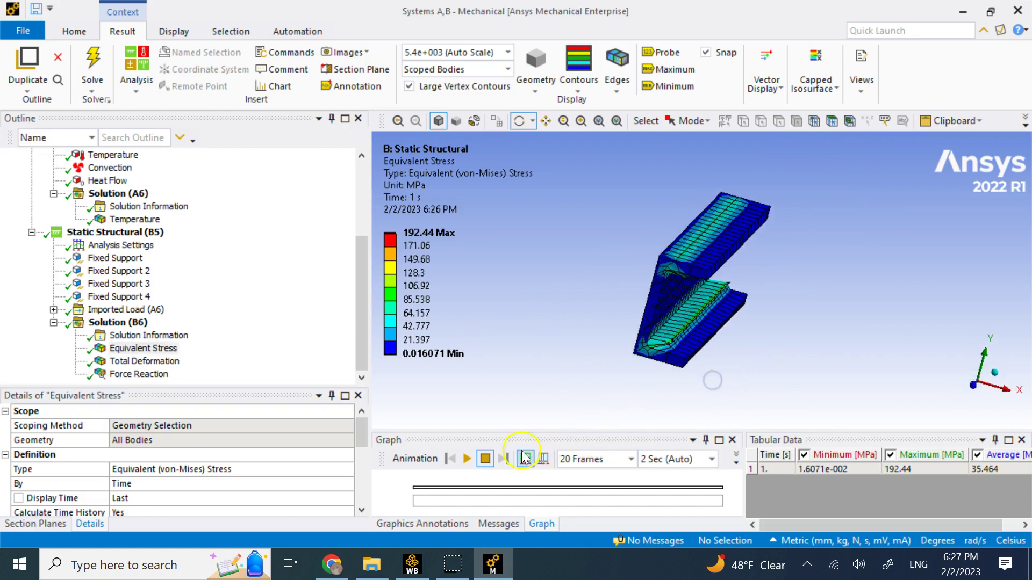
pyautogui.click(467, 458)
pyautogui.moveTo(767, 329); pyautogui.dragTo(701, 376)
# Set the result's deformation scale to 1.0 (True Scale) and replay the Equivalent Stress animation from several angles.
pyautogui.click(507, 52)
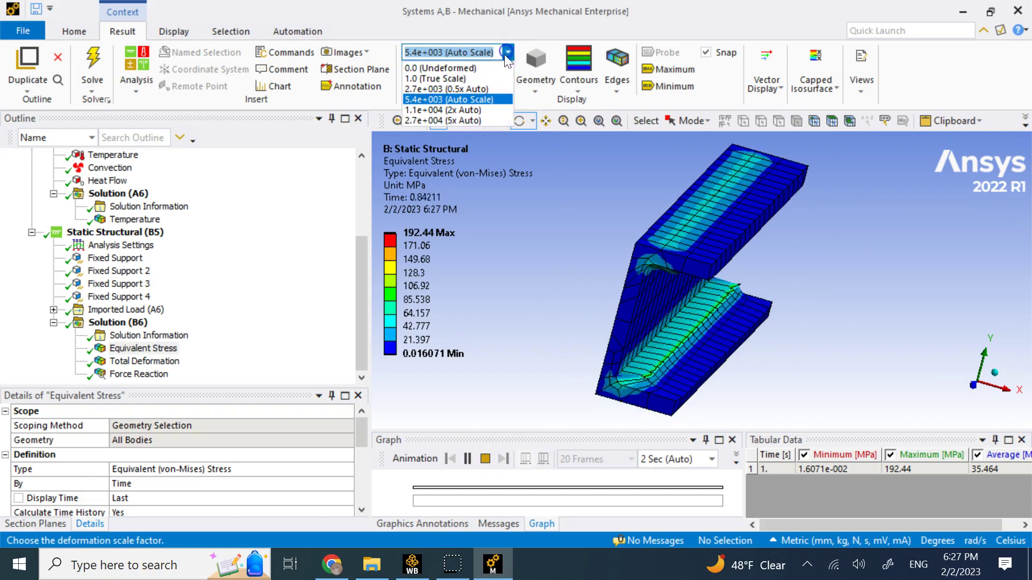
pyautogui.click(435, 78)
pyautogui.click(468, 449)
pyautogui.click(468, 449)
pyautogui.moveTo(497, 375); pyautogui.dragTo(518, 386)
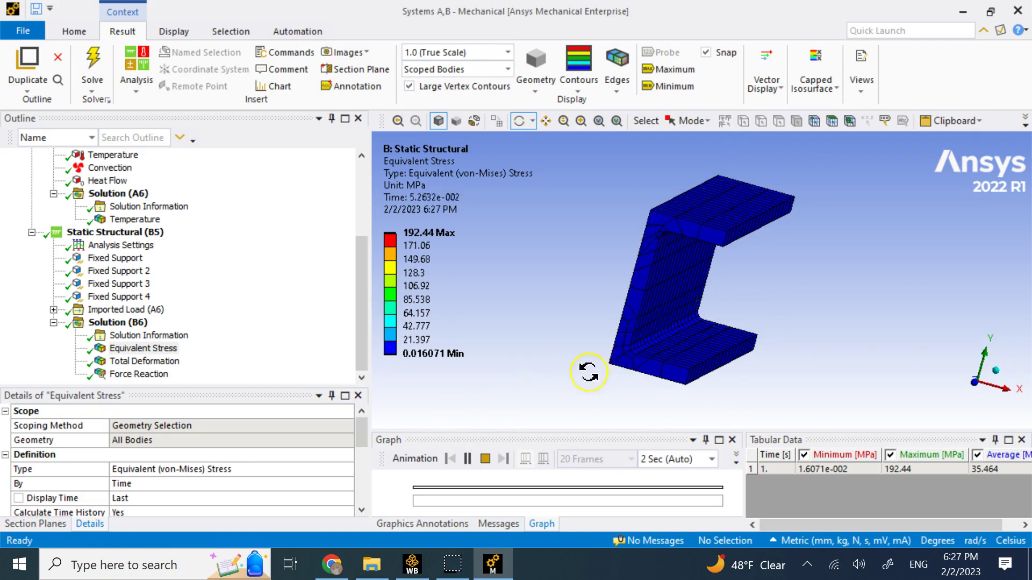
pyautogui.moveTo(726, 310); pyautogui.dragTo(747, 297)
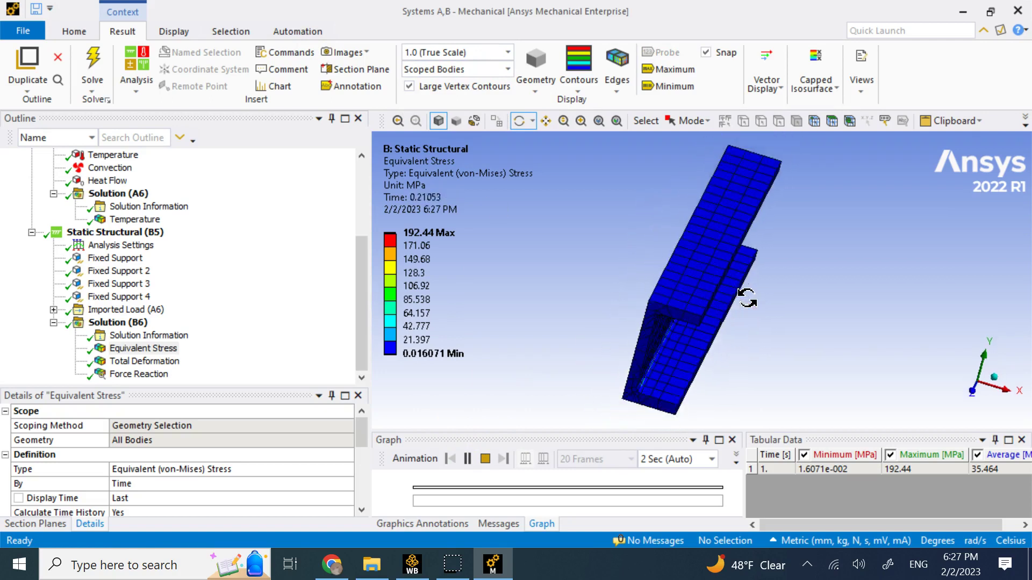
# Reset the beam to isometric view, and check in Workbench how the thermal Solution links to the Static Structural Setup before returning to Mechanical.
pyautogui.click(987, 377)
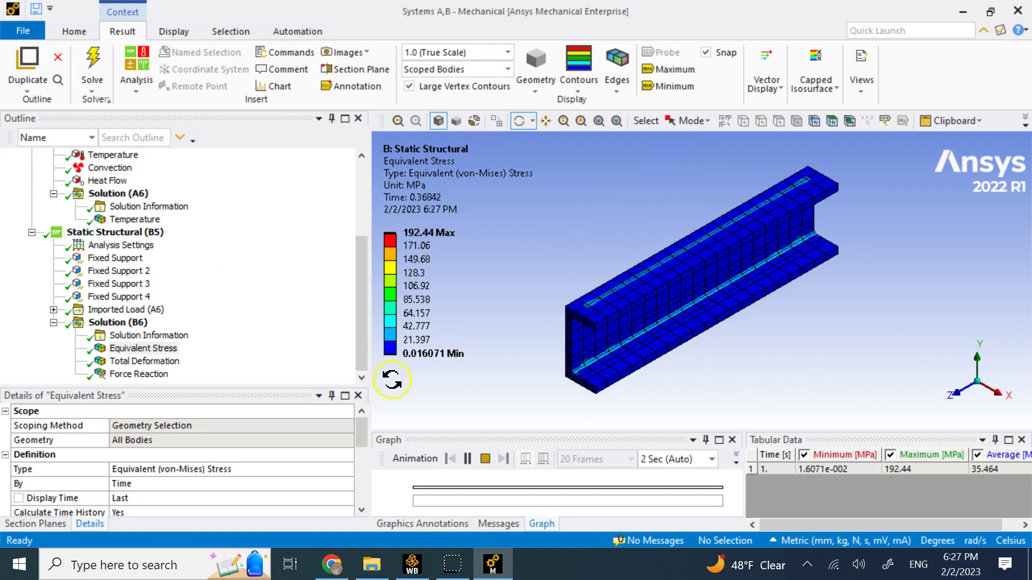
pyautogui.click(428, 563)
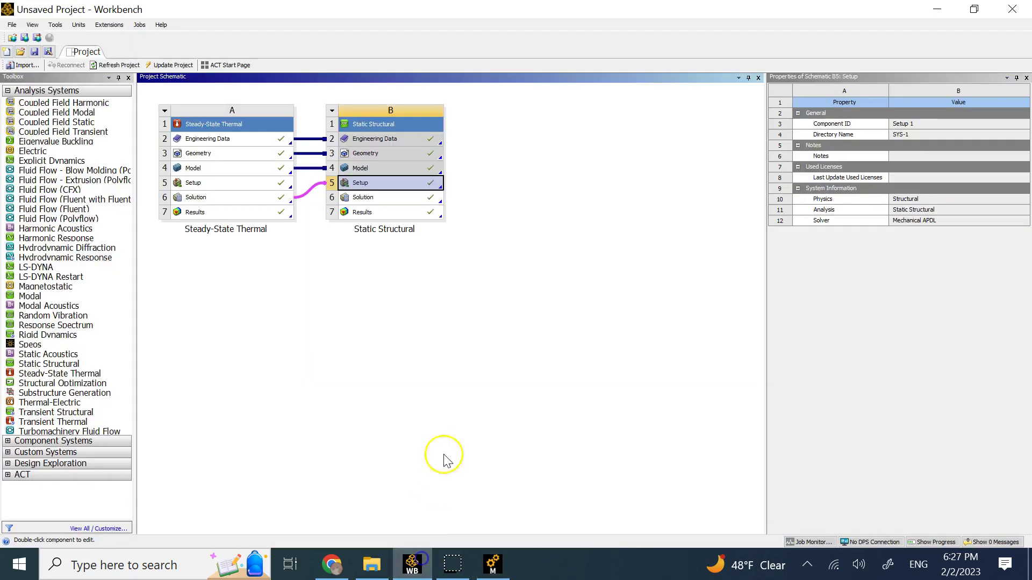
pyautogui.click(493, 563)
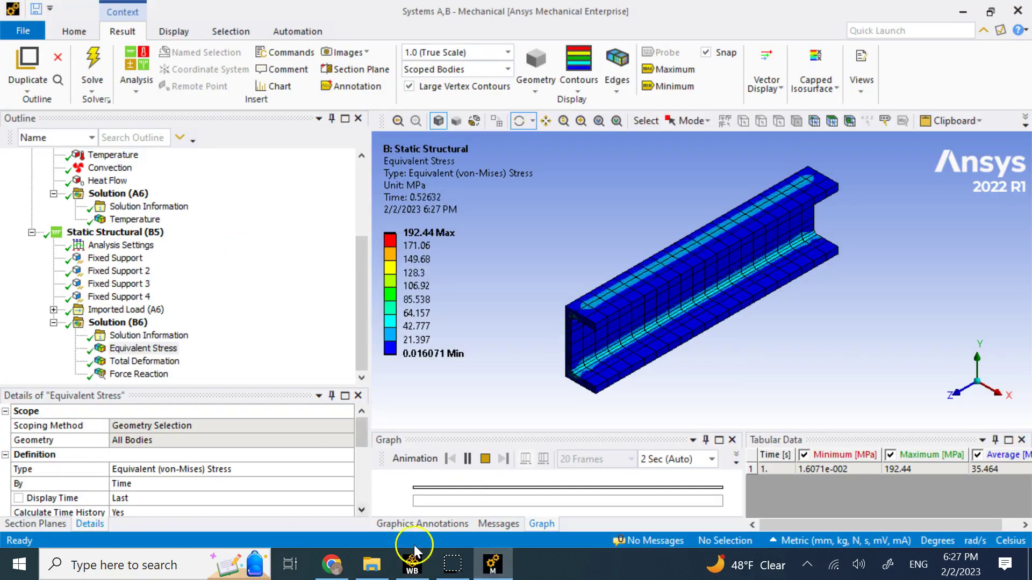
pyautogui.click(411, 563)
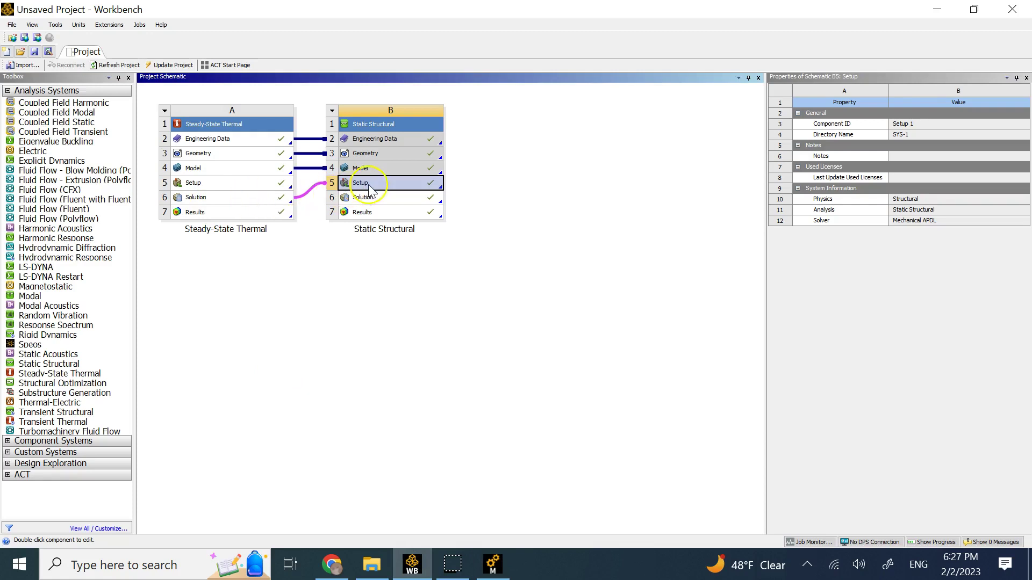
pyautogui.click(493, 563)
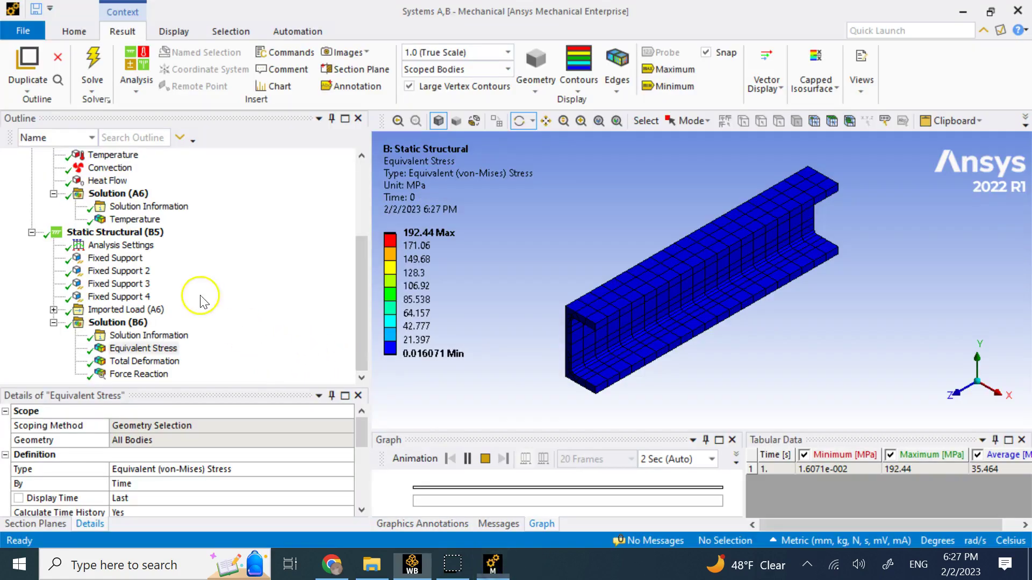
# Inspect Imported Load (A6) with its Imported Body Temperature and details, and compare the thermal and structural branches of the outline.
pyautogui.scroll(1, 107, 275)
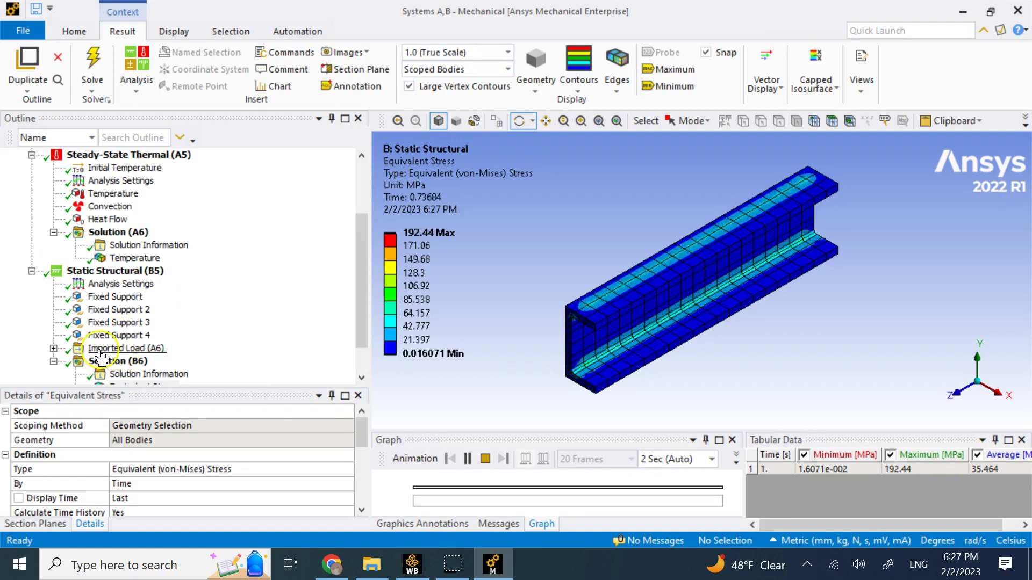
pyautogui.click(54, 348)
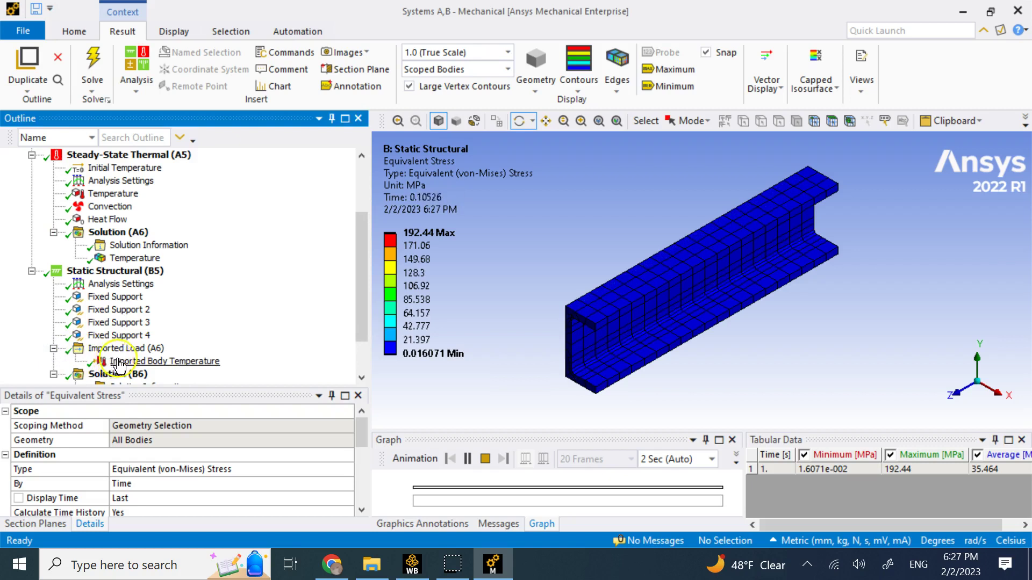
pyautogui.scroll(1, 118, 365)
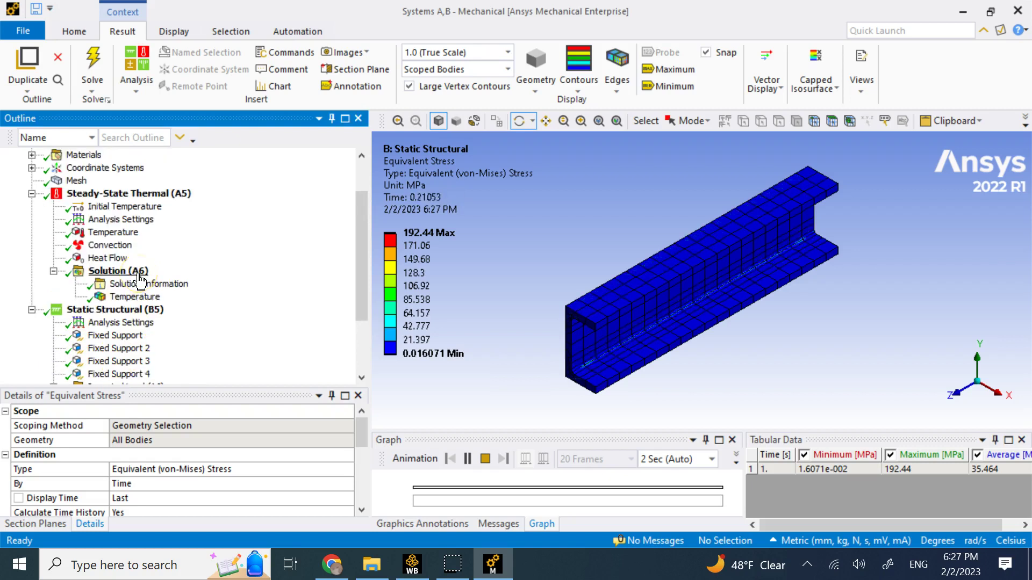
pyautogui.scroll(-3, 108, 301)
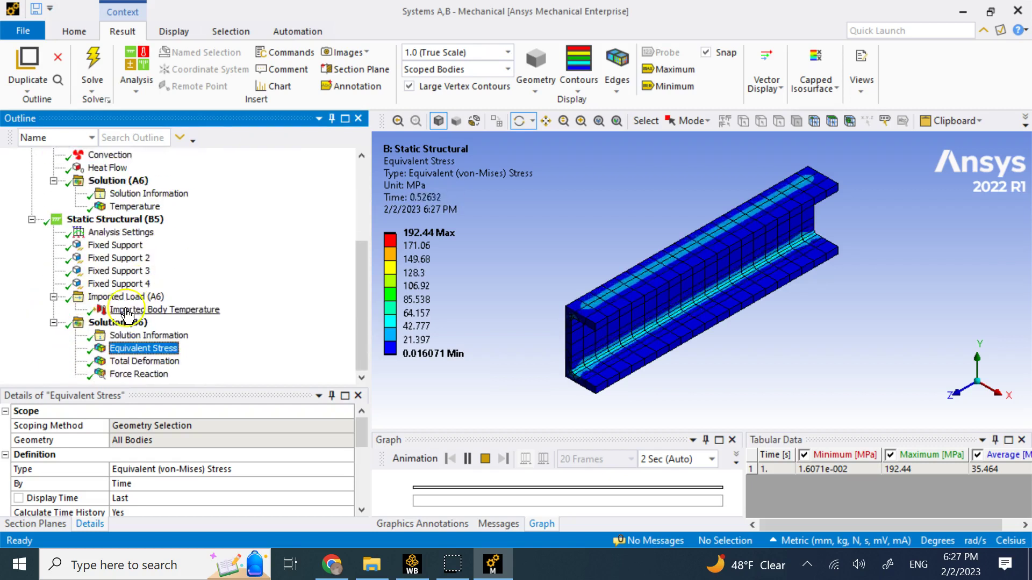
pyautogui.click(89, 299)
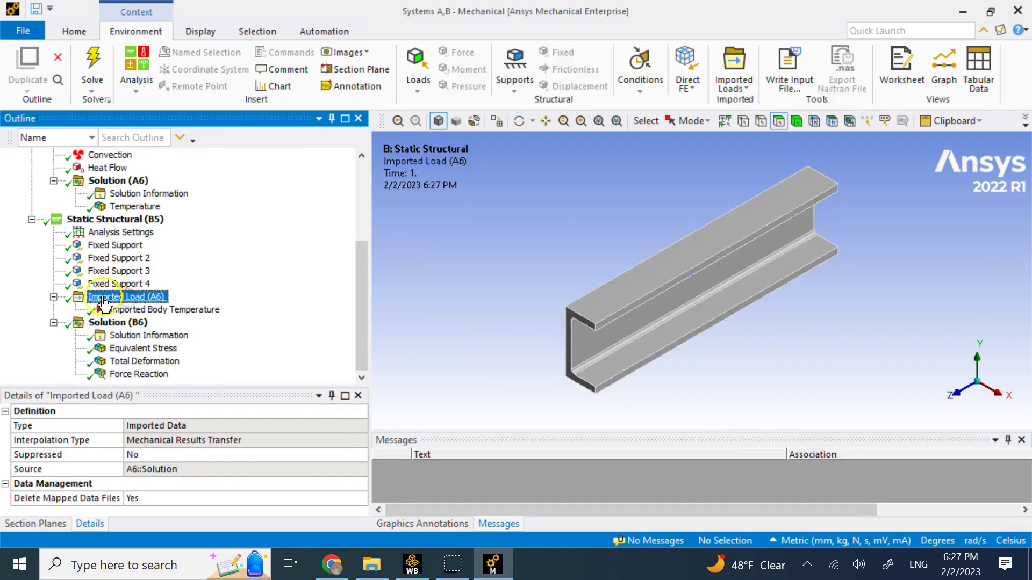
pyautogui.scroll(4, 55, 300)
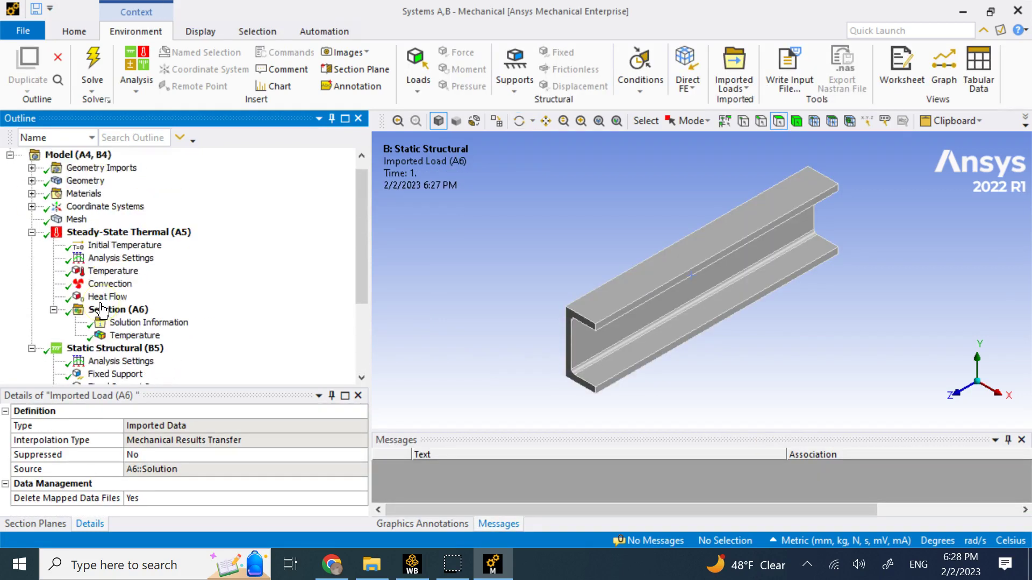
pyautogui.scroll(-1, 102, 311)
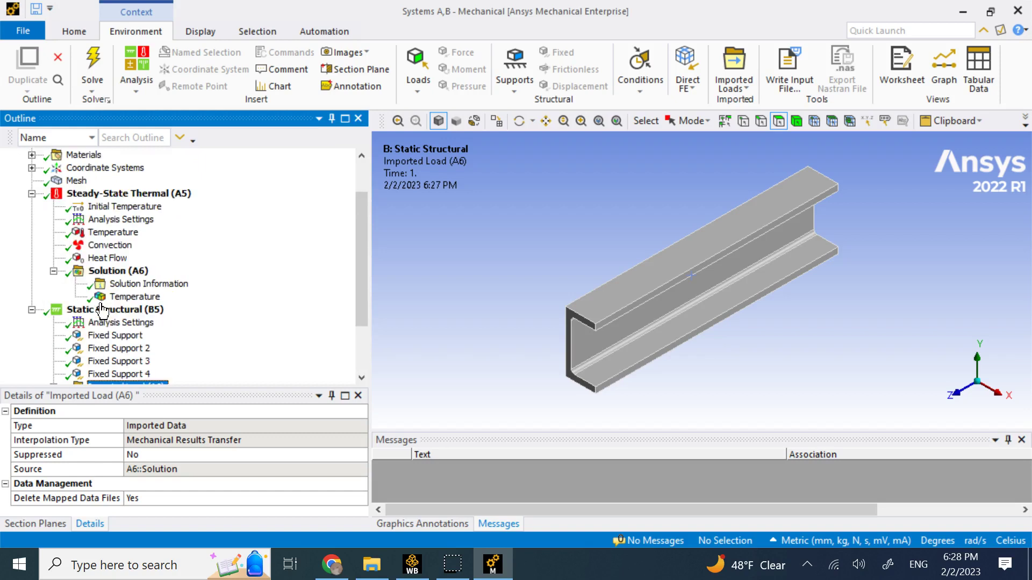
pyautogui.scroll(-1, 295, 290)
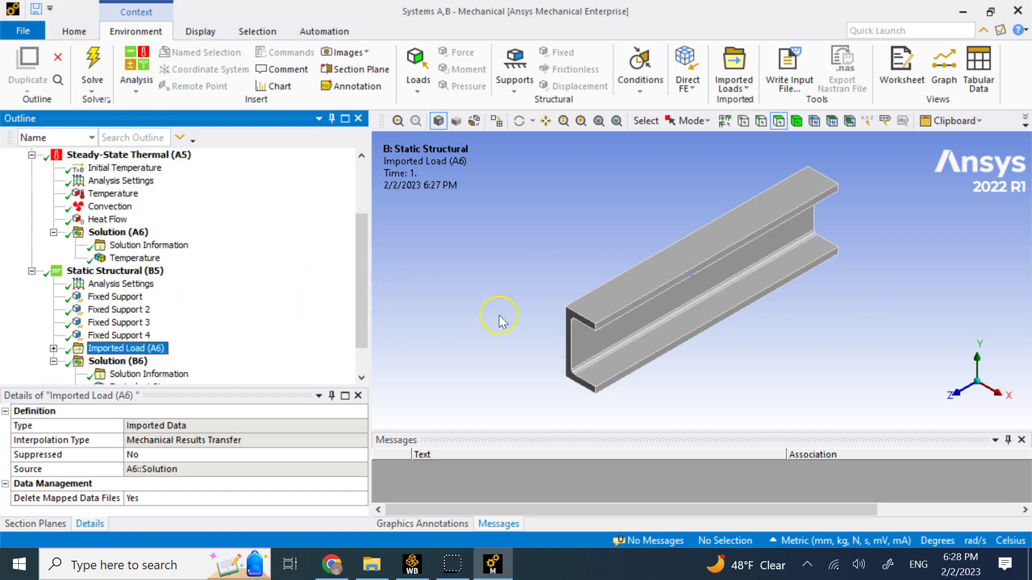
pyautogui.scroll(-1, 466, 310)
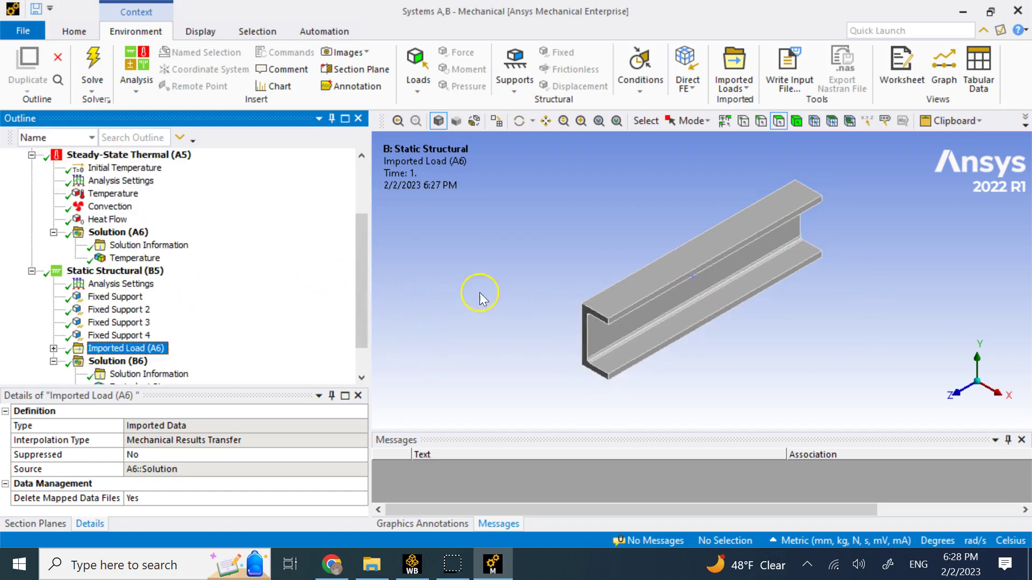
pyautogui.scroll(-1, 357, 334)
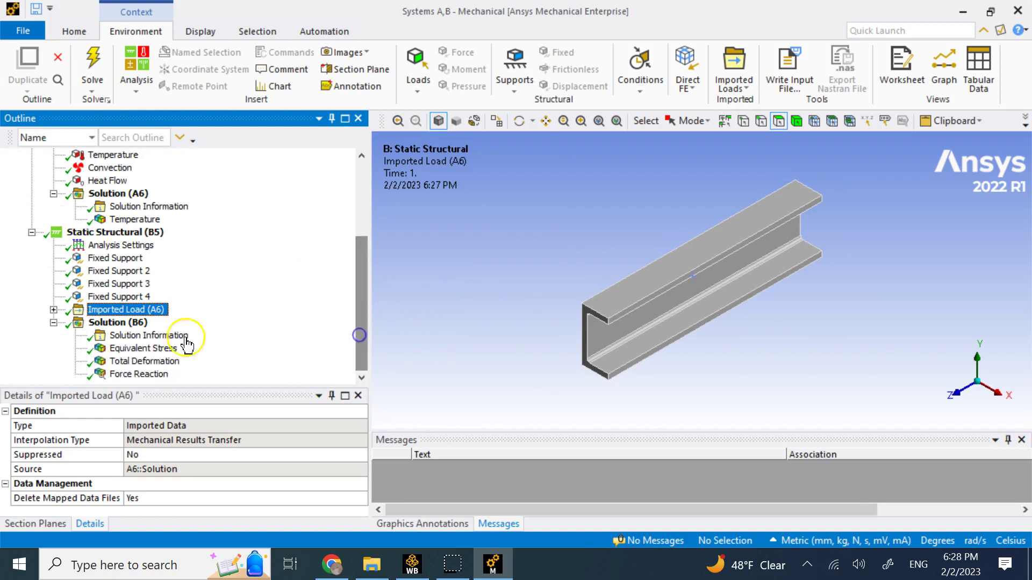